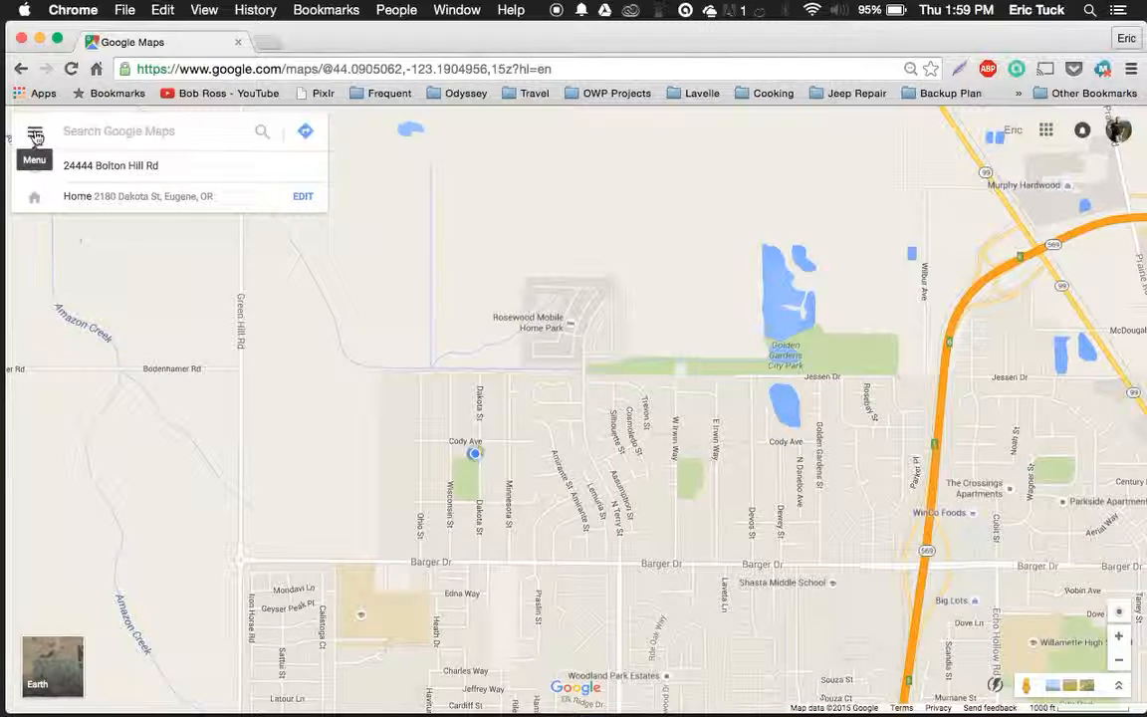
# - Create a new blank custom map in My Maps
pyautogui.click(35, 132)
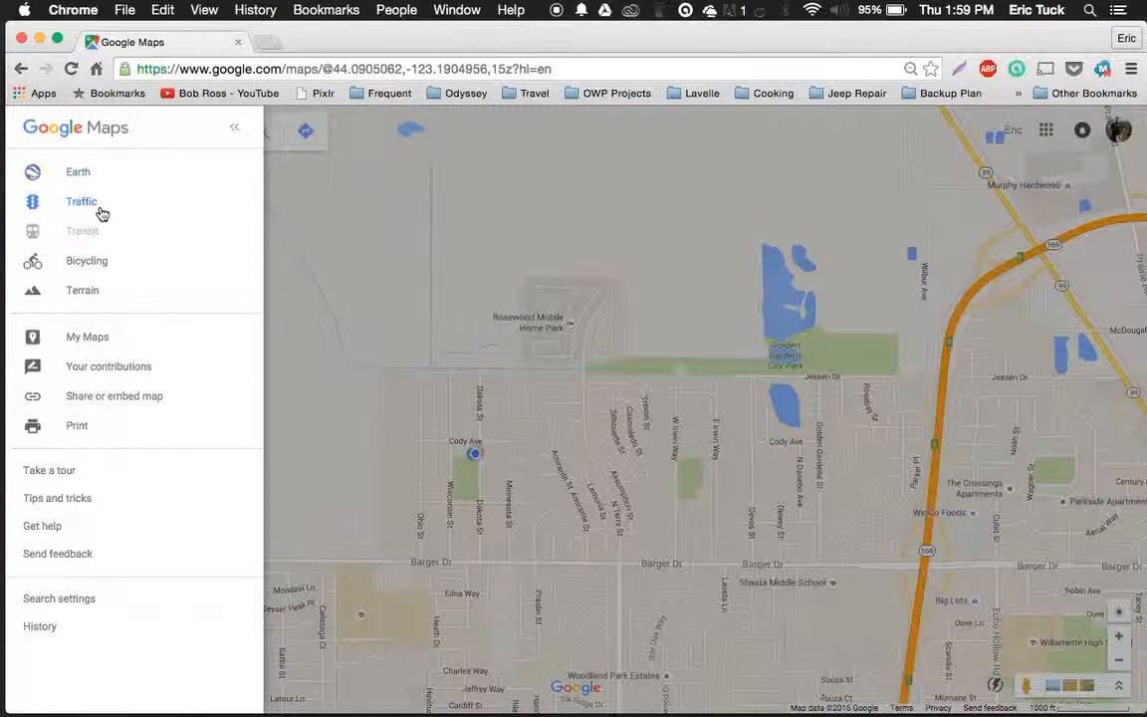
pyautogui.click(93, 343)
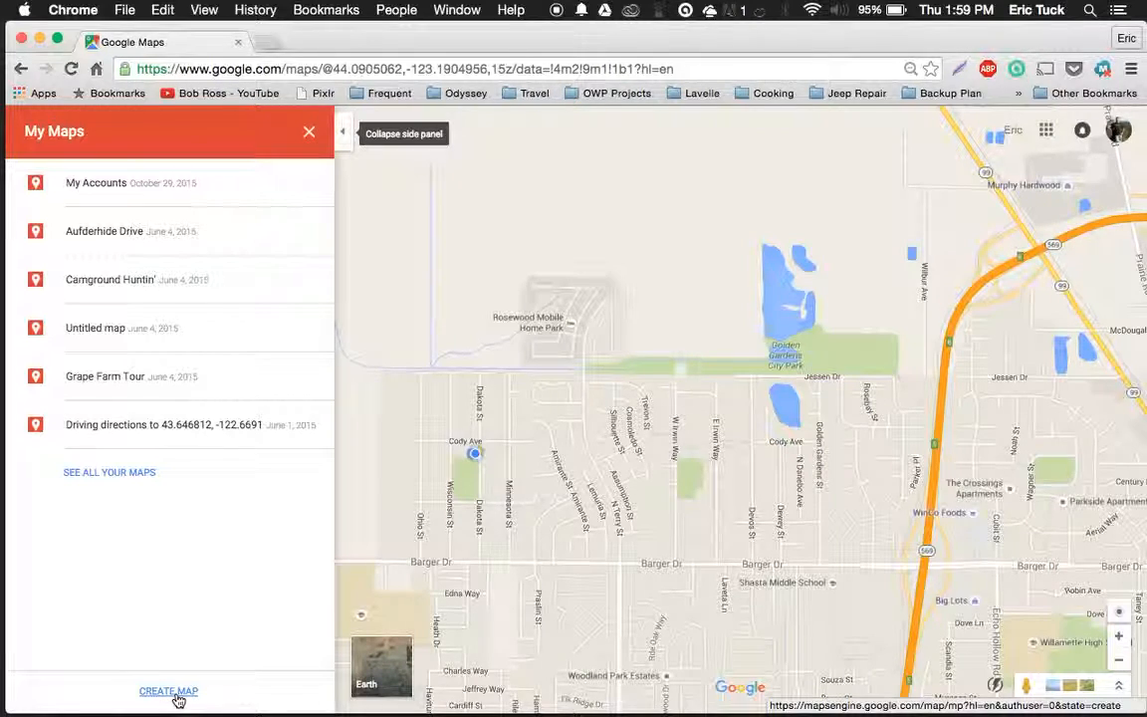
pyautogui.click(169, 691)
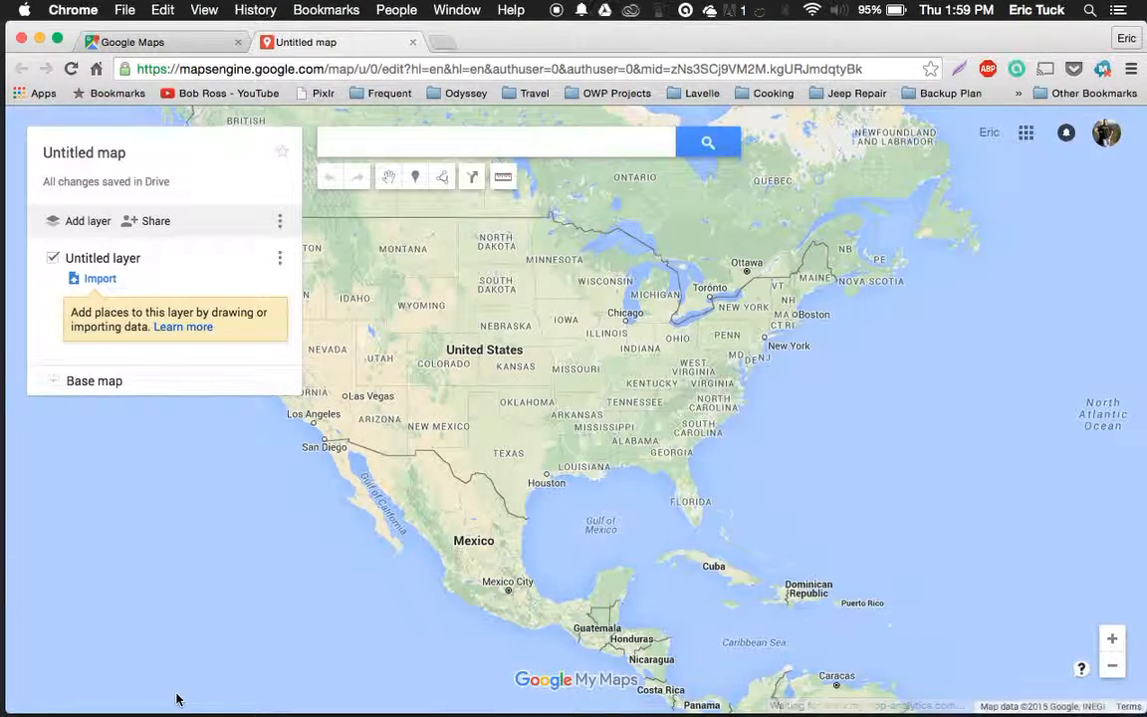
# - Import Accounts Including Address.xlsx into the untitled layer from the Desktop's OneDrive > Odysseyware > Client Management folder
pyautogui.click(108, 281)
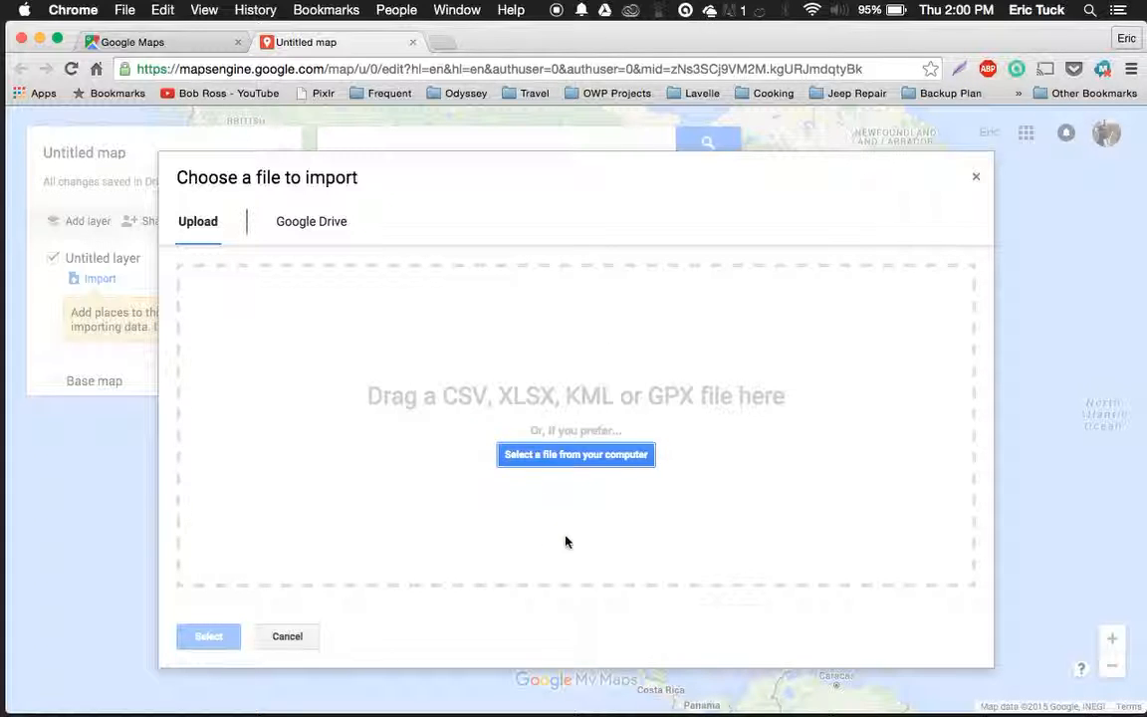
pyautogui.click(563, 458)
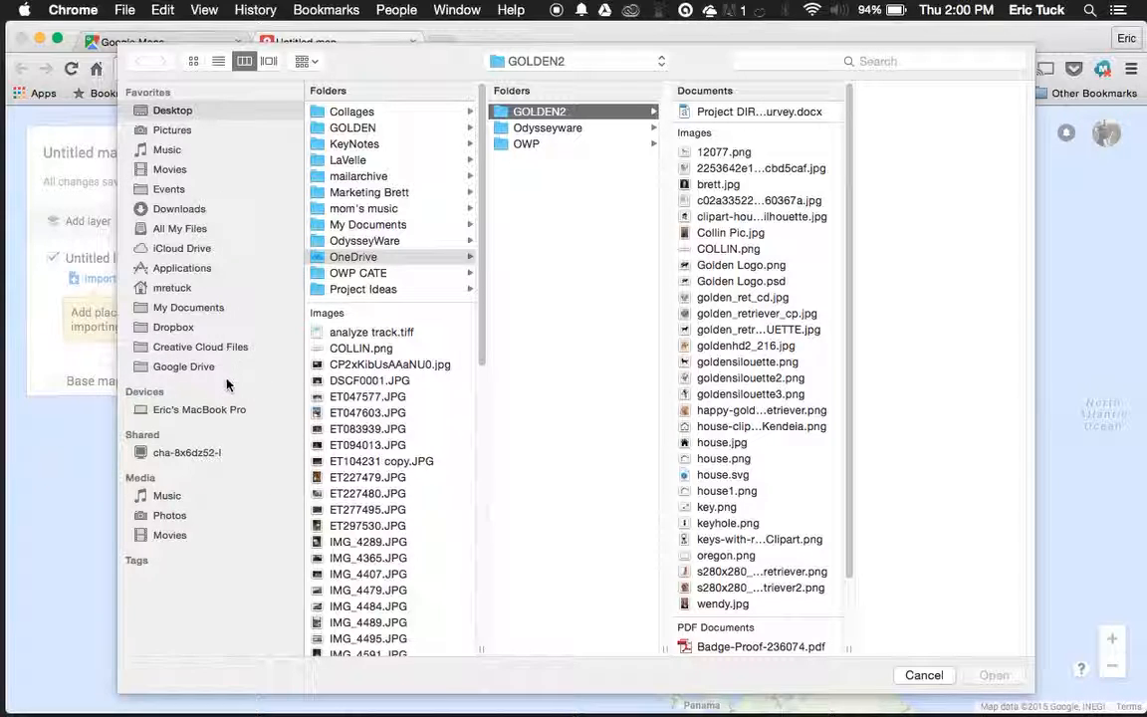
pyautogui.click(187, 369)
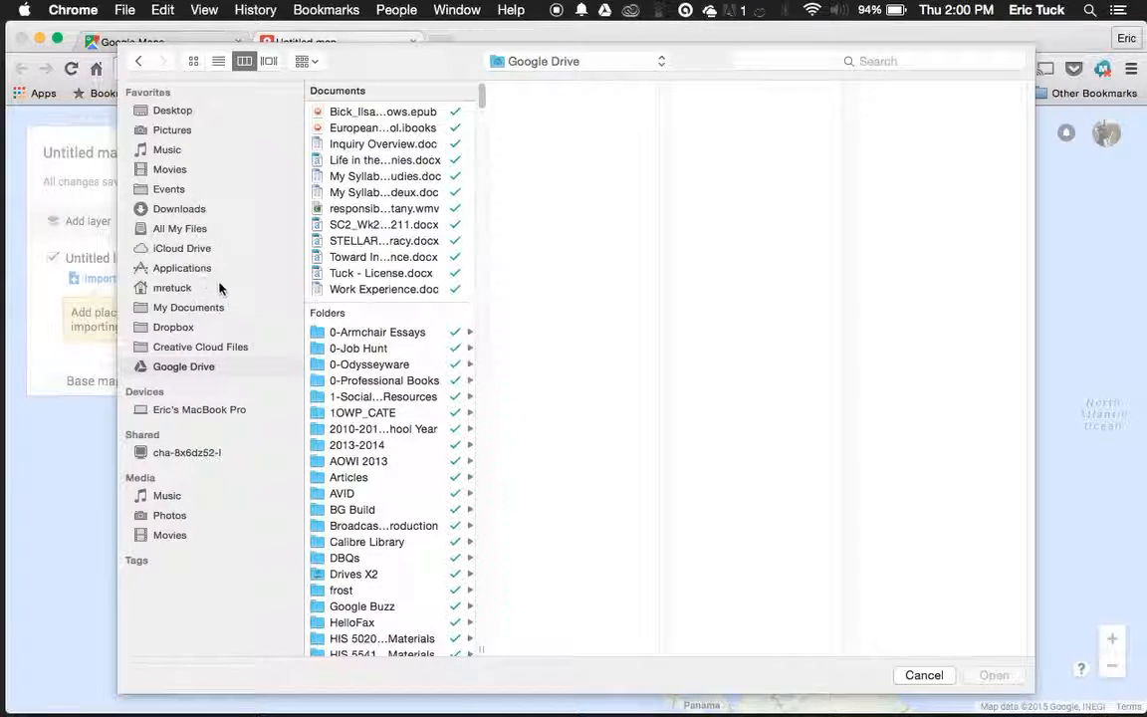
pyautogui.click(167, 111)
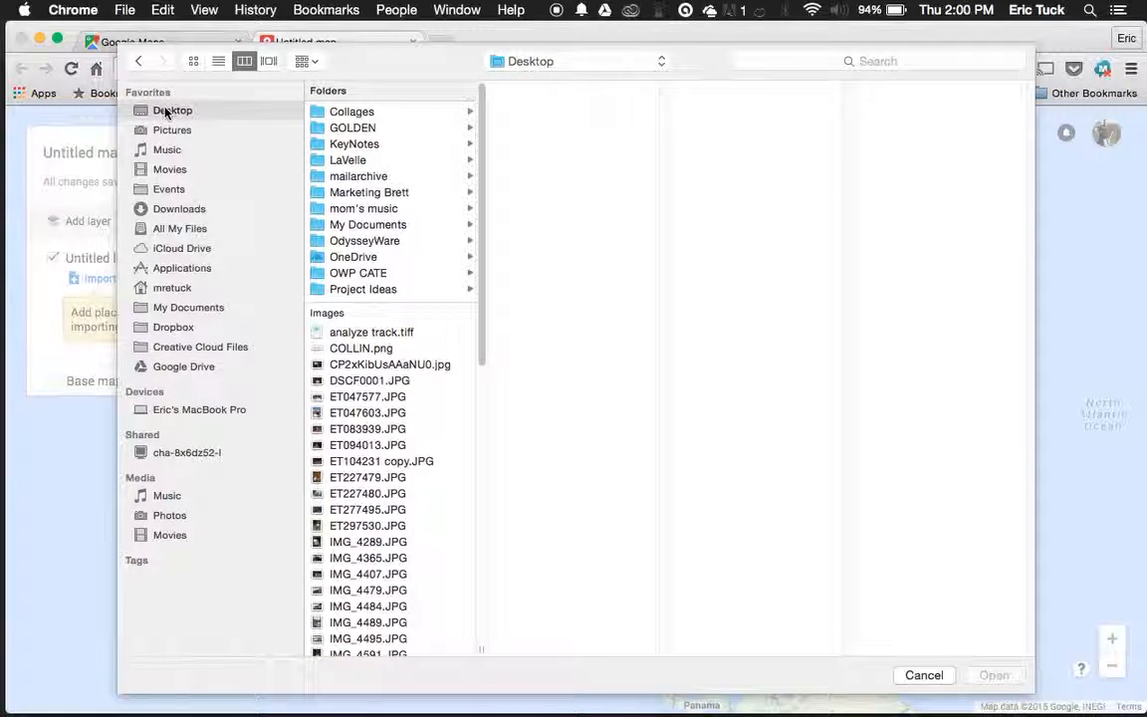
pyautogui.click(348, 257)
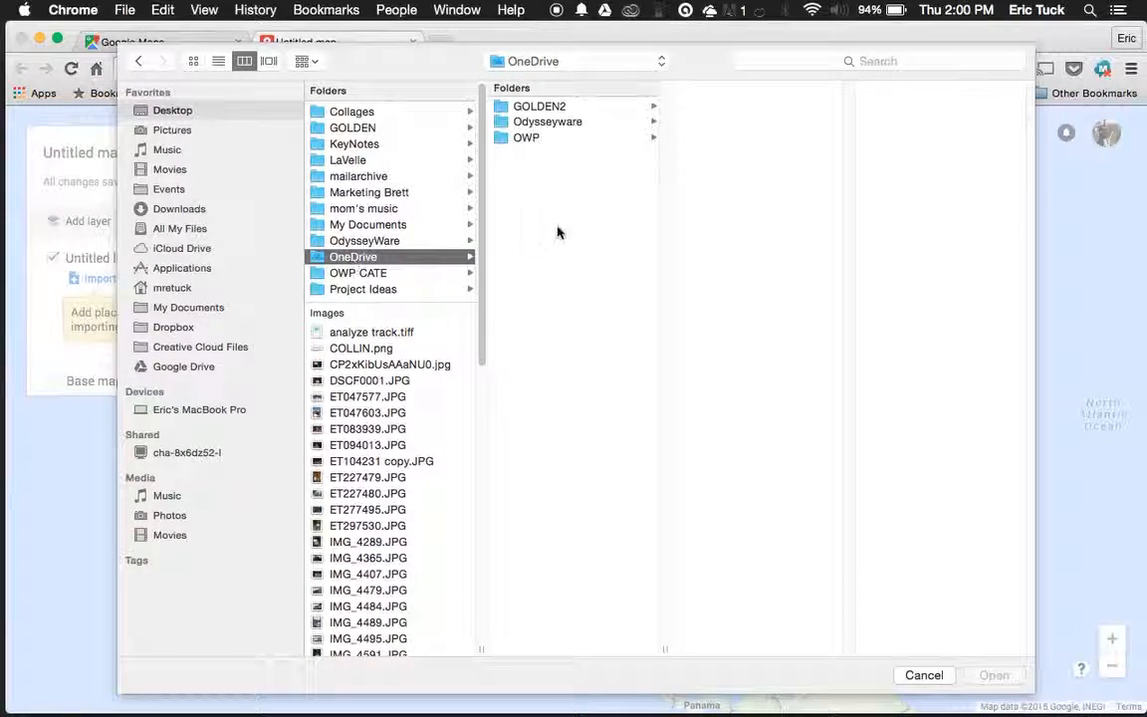
pyautogui.click(565, 123)
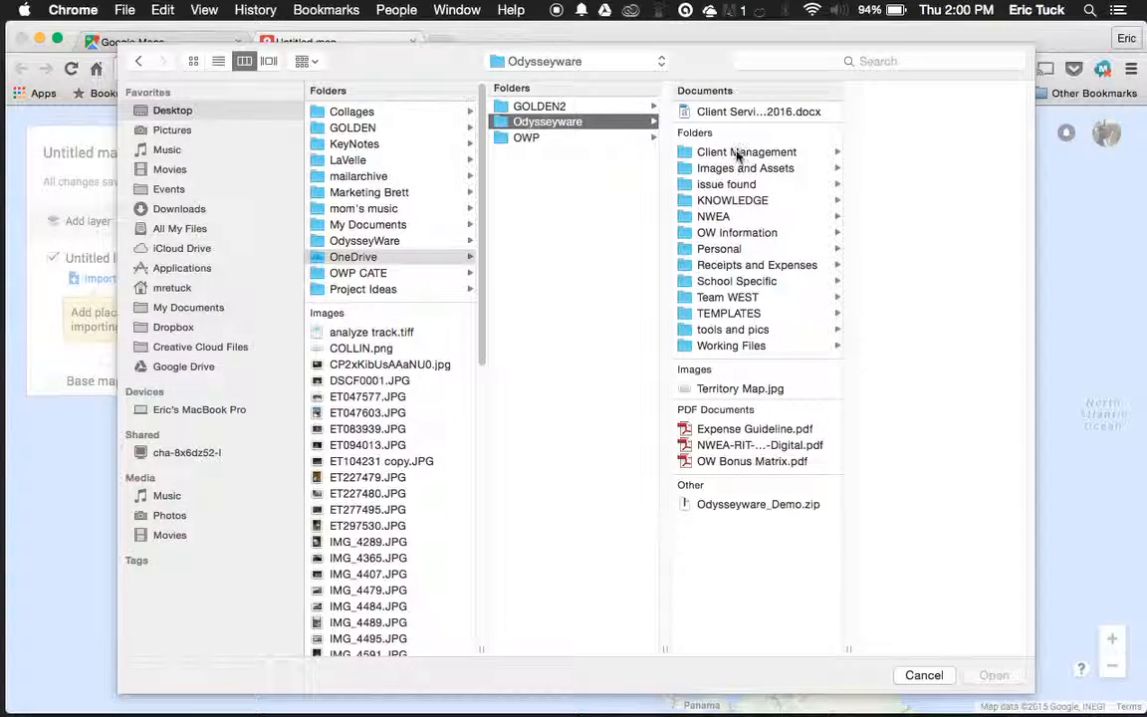
pyautogui.click(738, 152)
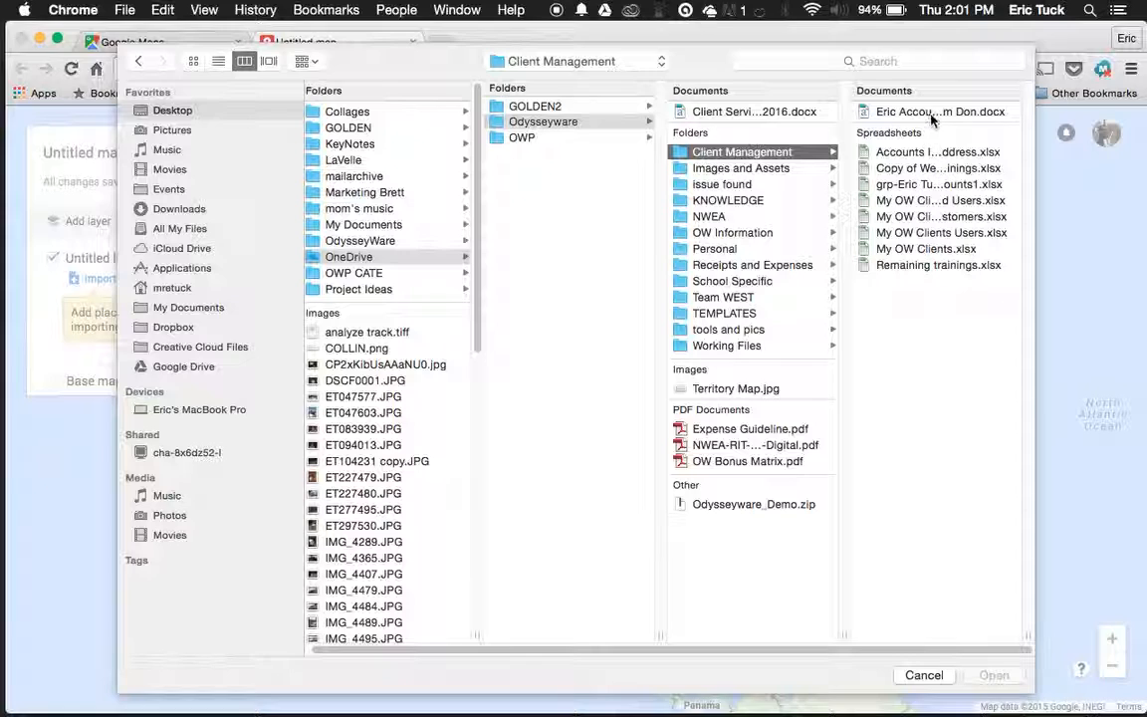
pyautogui.click(858, 152)
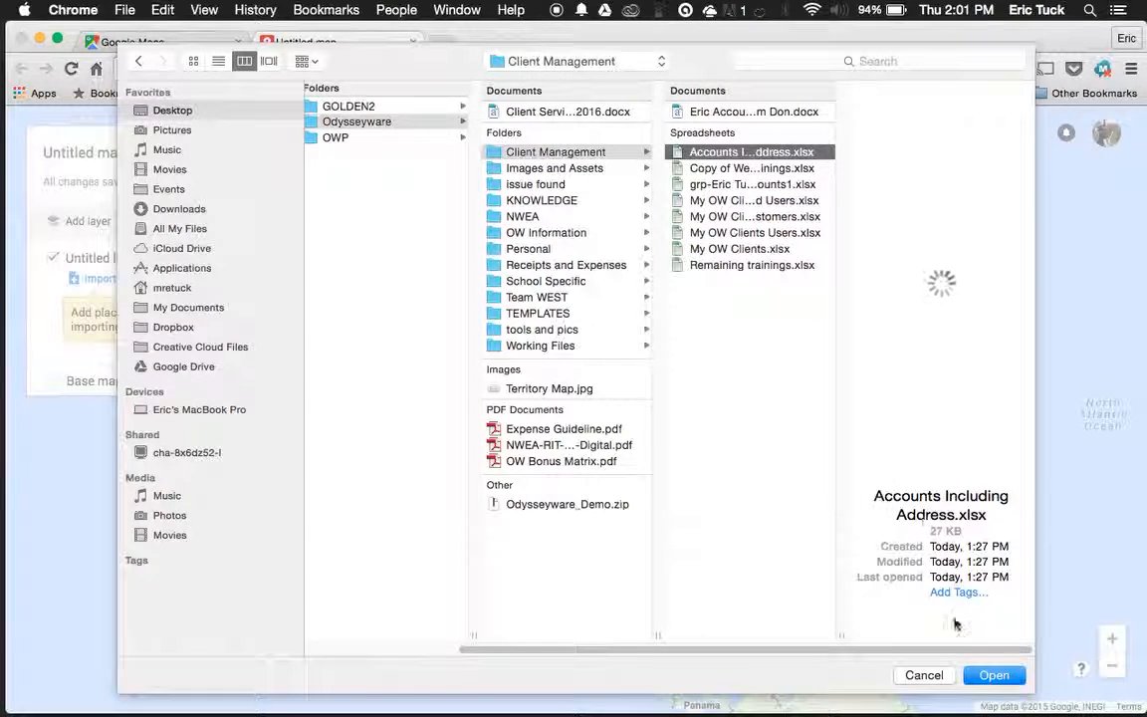
pyautogui.click(993, 675)
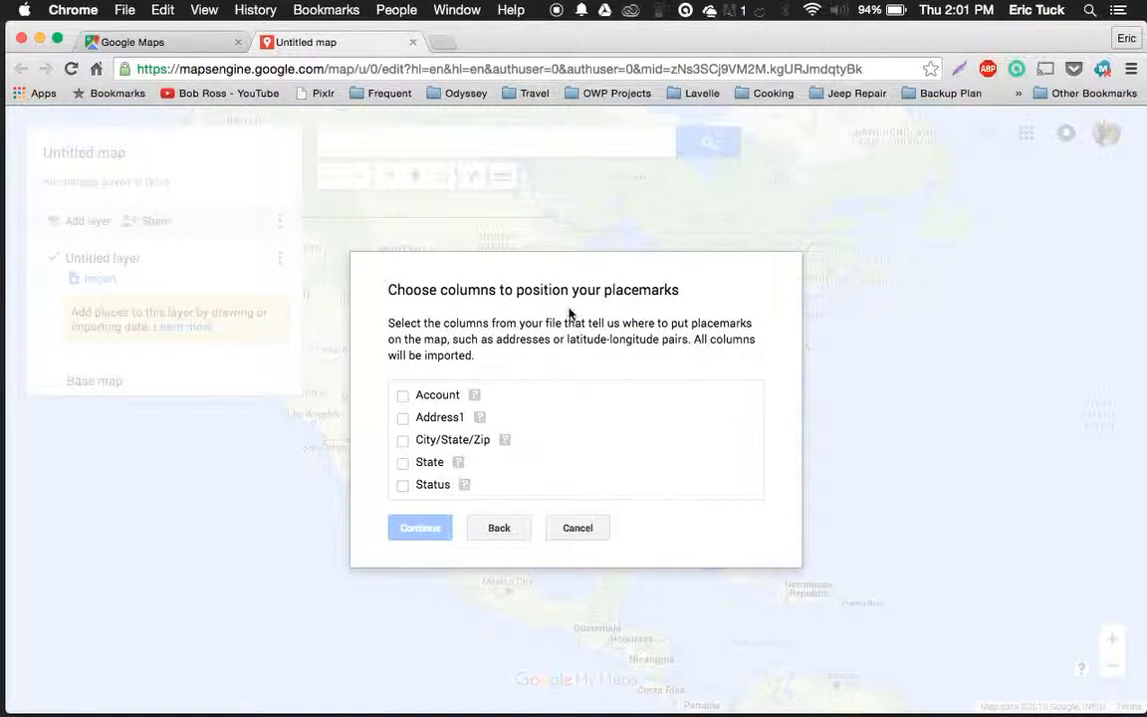
# - Position the placemarks by the Address1 and City/State/Zip columns and title them by the Account column
pyautogui.click(403, 418)
pyautogui.click(404, 441)
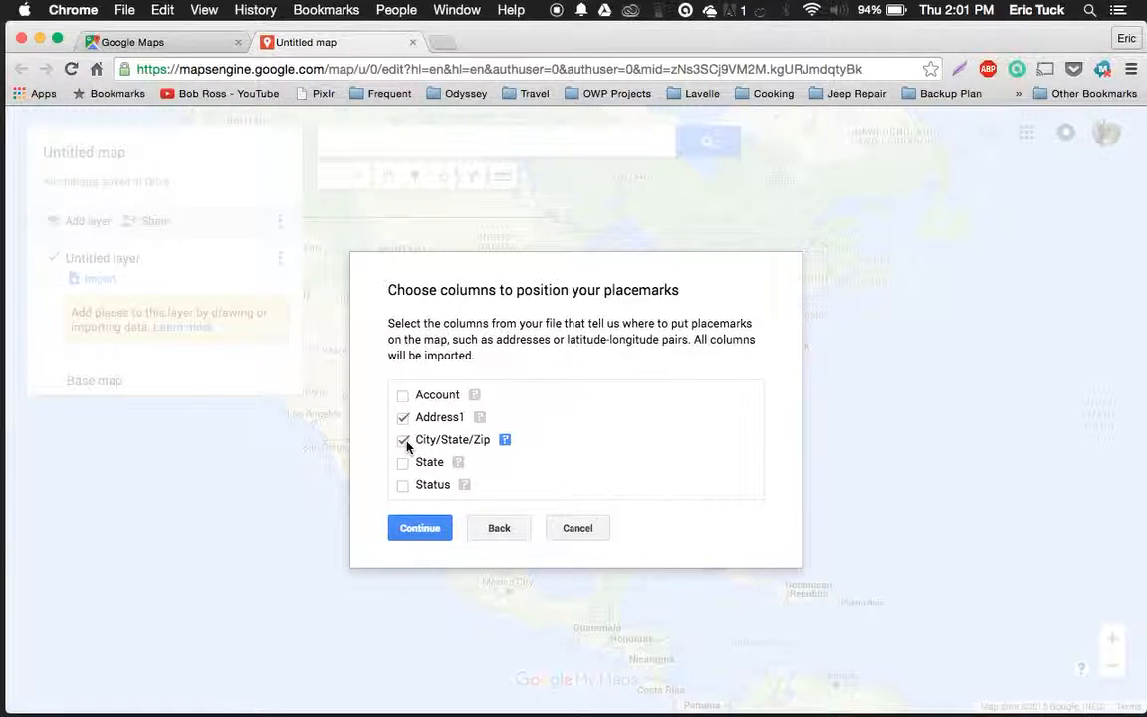
pyautogui.click(405, 531)
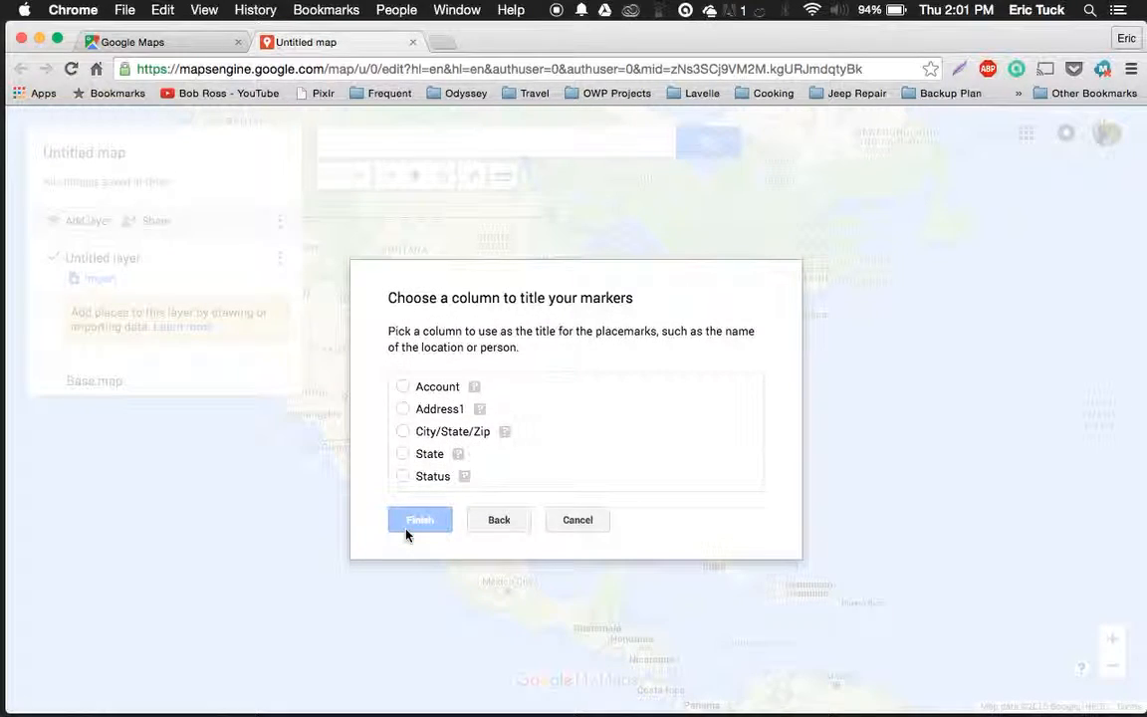
pyautogui.click(402, 387)
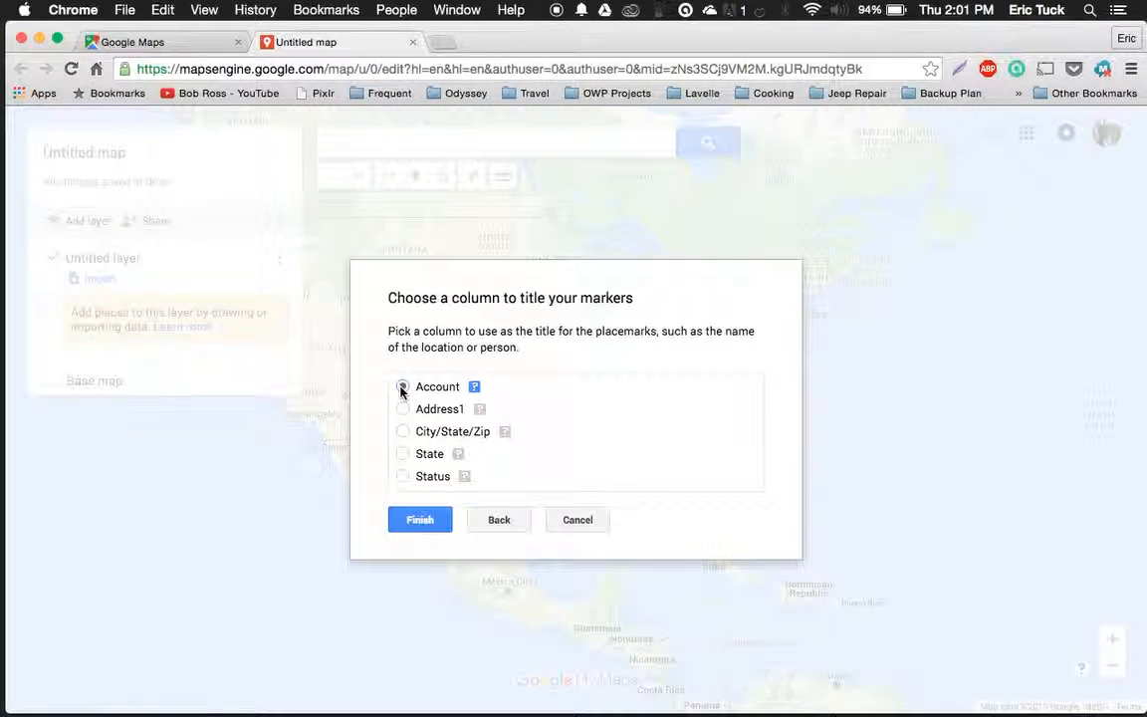
pyautogui.click(414, 521)
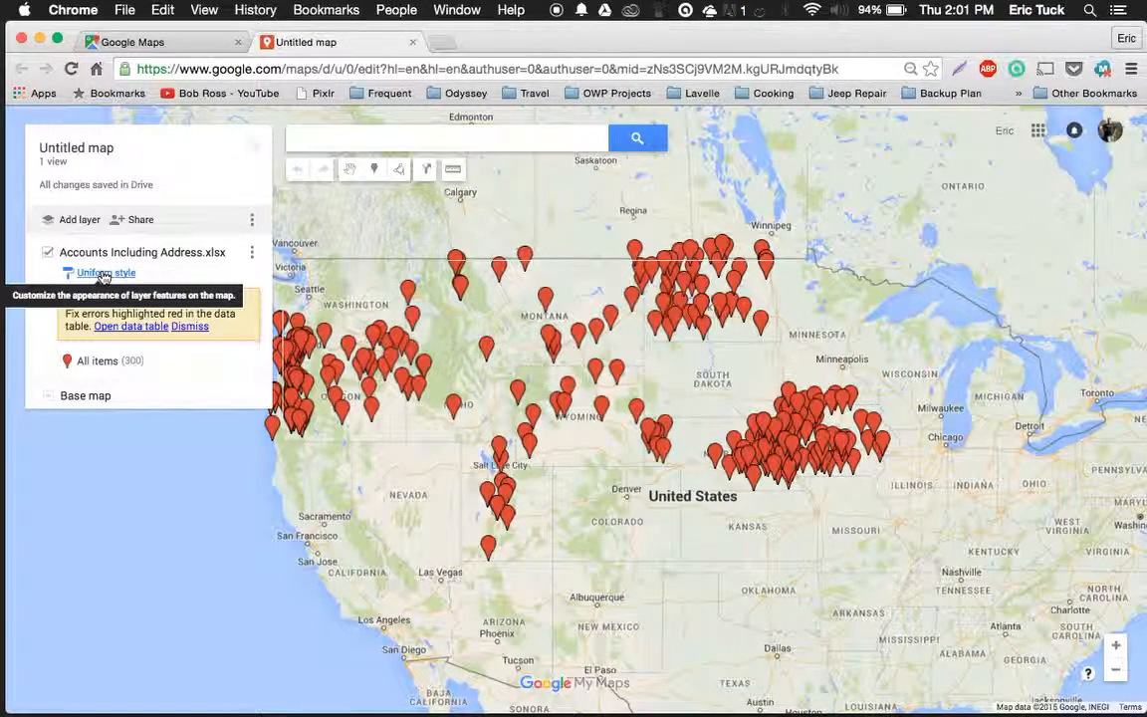
# - View the details of a placemark in southwestern Montana and open the layer's data table at its first rows
pyautogui.click(486, 347)
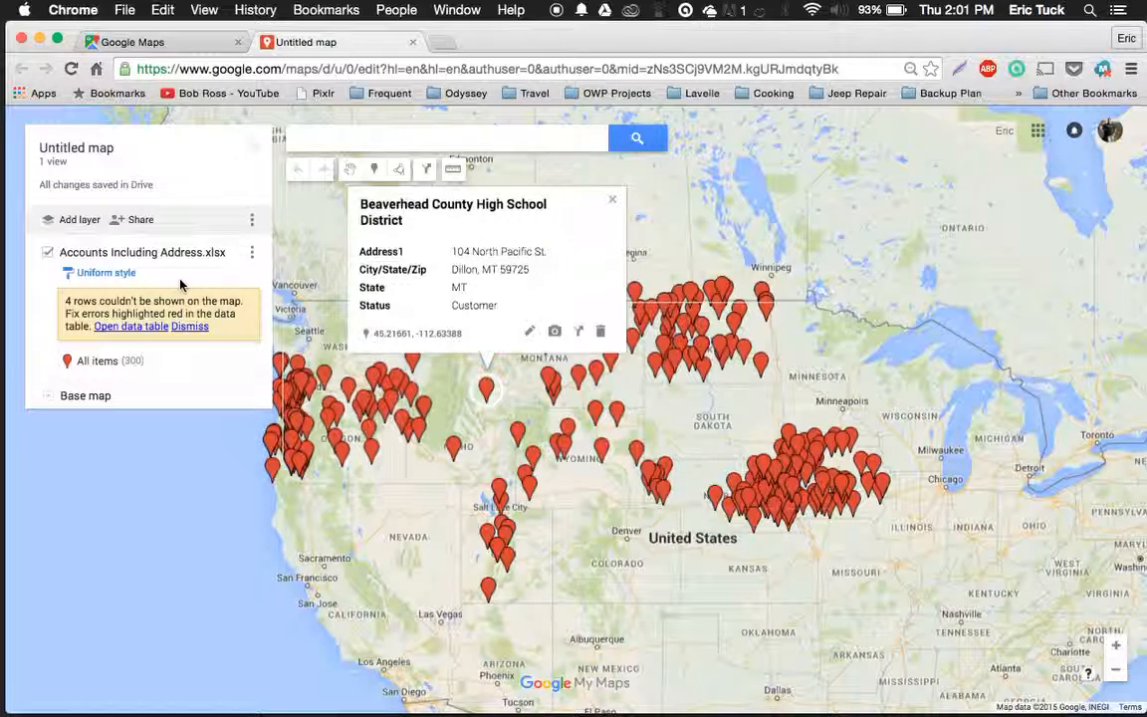
pyautogui.click(139, 329)
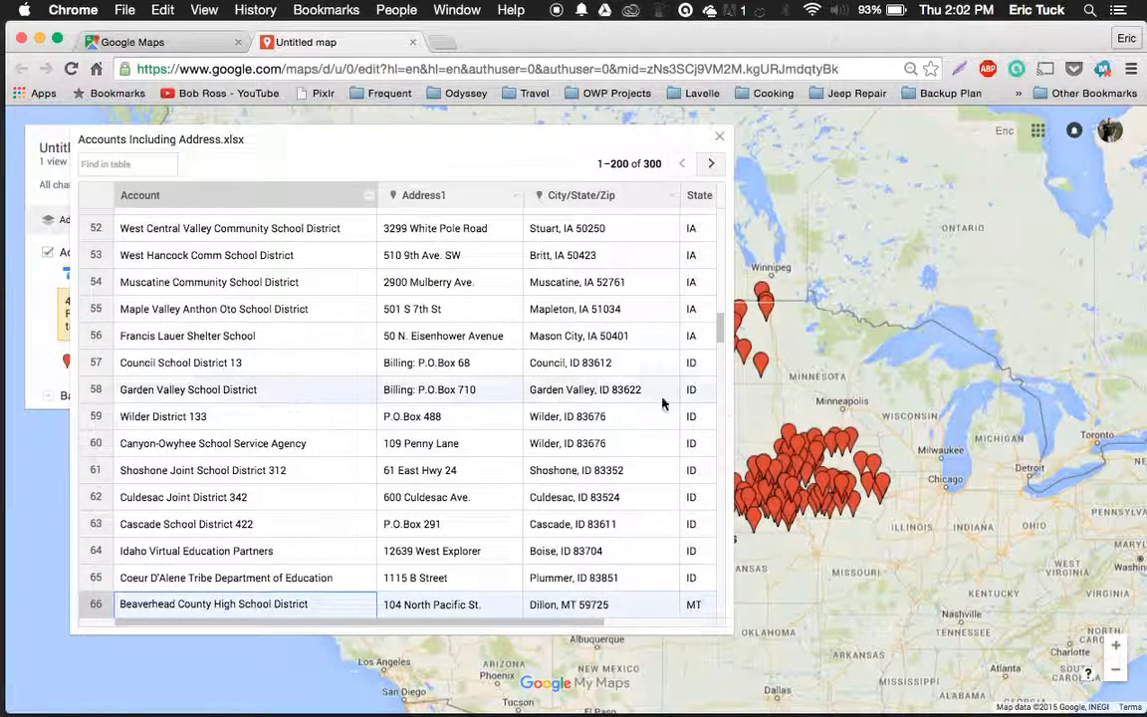
pyautogui.scroll(15, 455, 353)
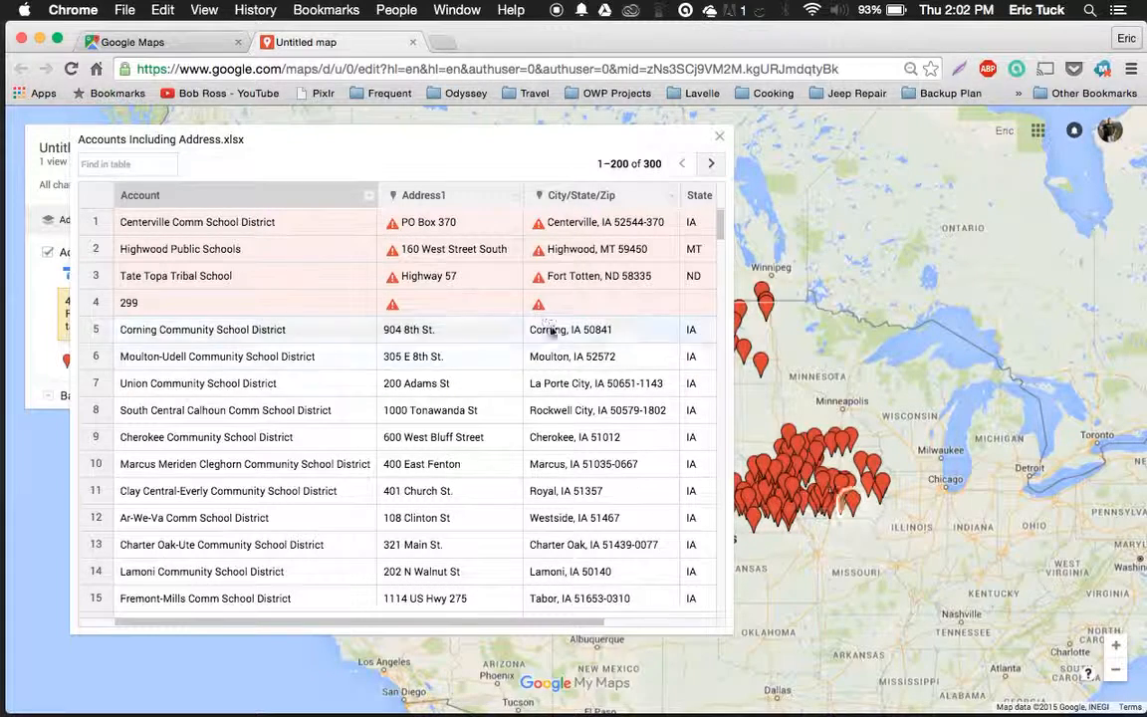
# - Clear the Address1 values for Centerville Comm School District, Highwood Public Schools and Tate Topa Tribal School
pyautogui.click(453, 221)
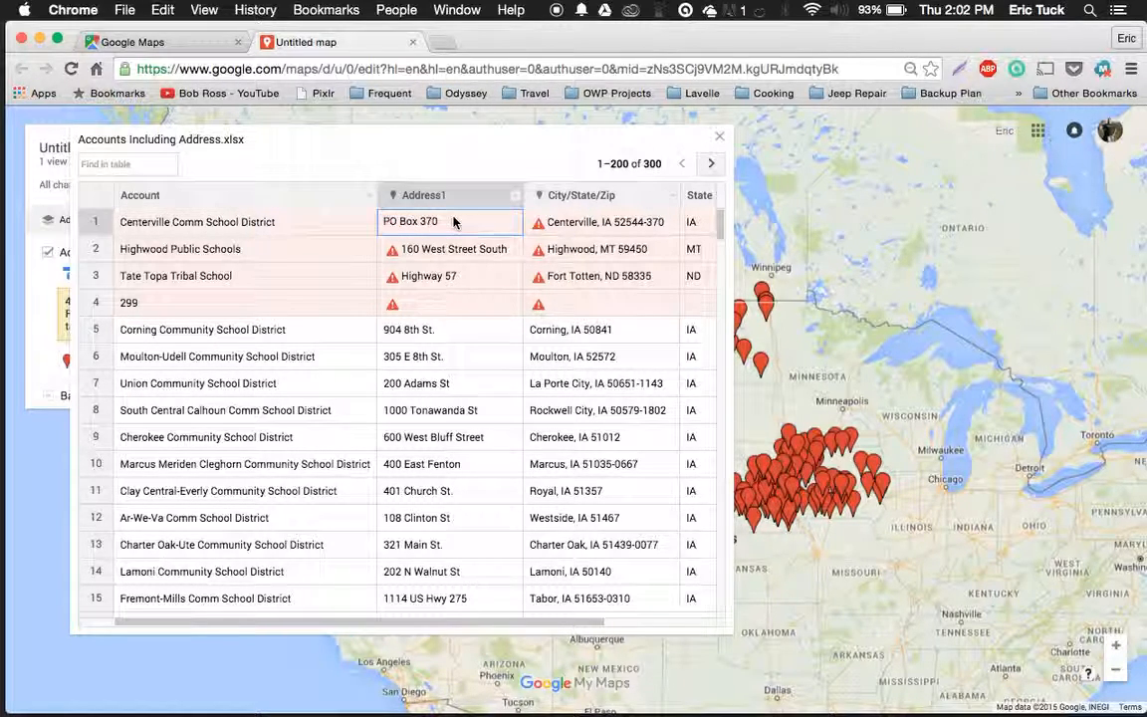
pyautogui.doubleClick(435, 221)
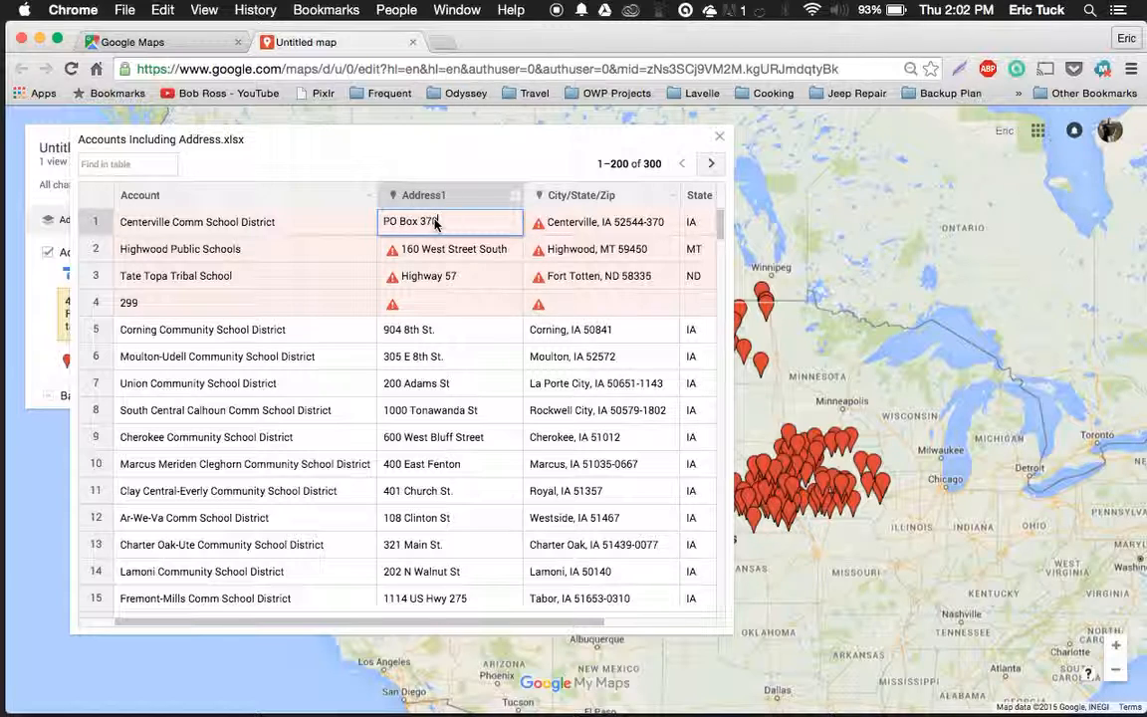
pyautogui.press('BackSpace')
pyautogui.press('BackSpace')
pyautogui.press('BackSpace')
pyautogui.press('BackSpace')
pyautogui.click(454, 249)
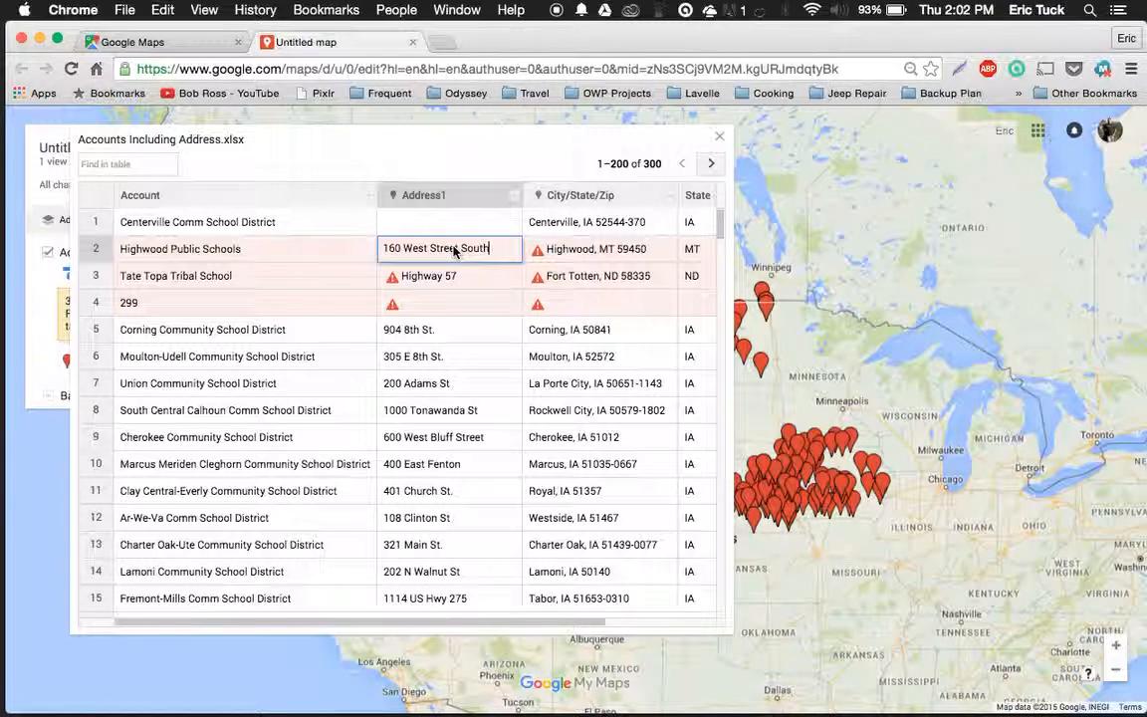
pyautogui.tripleClick(454, 248)
pyautogui.press('BackSpace')
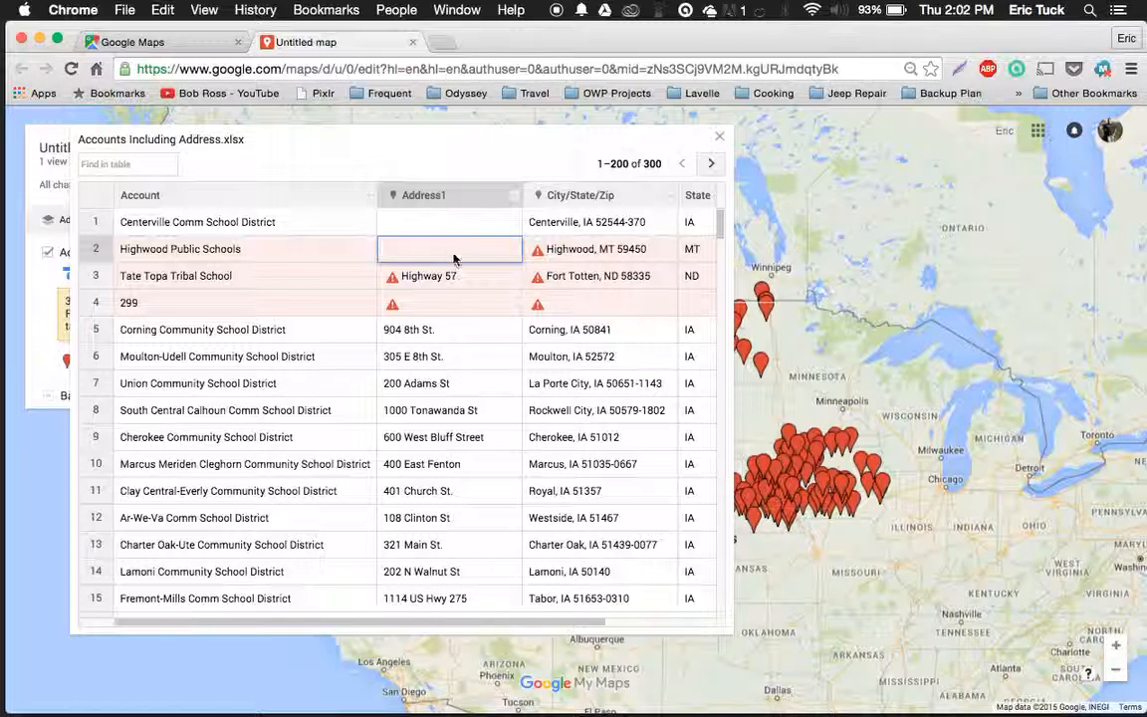
pyautogui.click(450, 286)
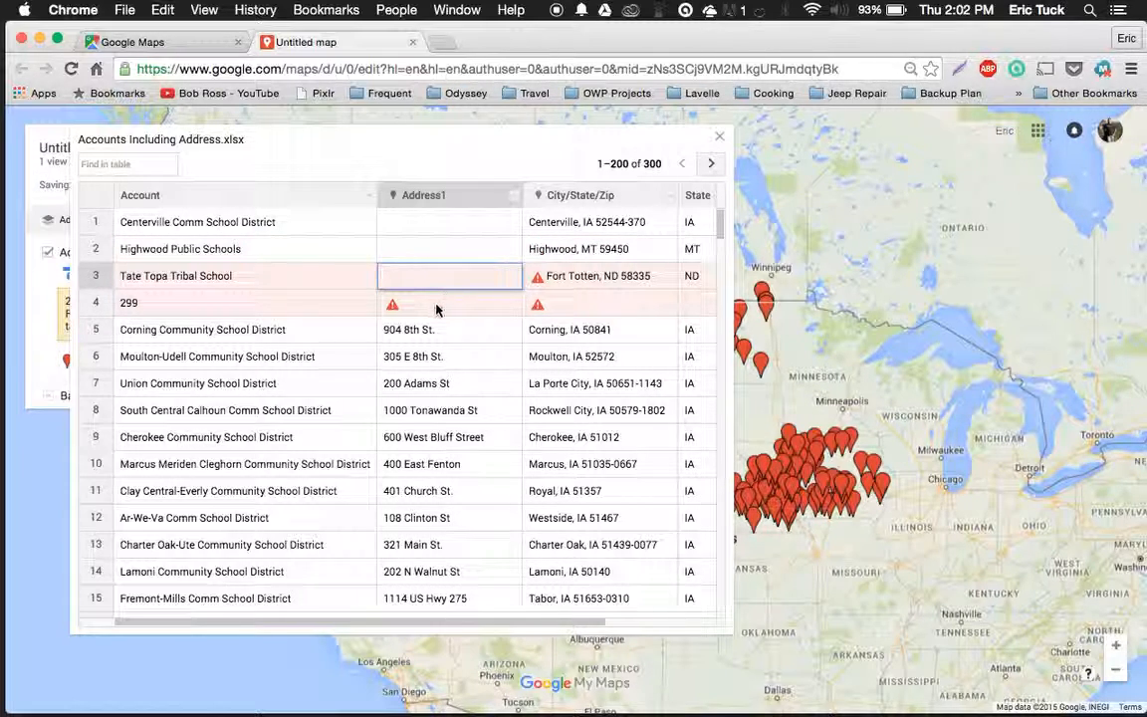
pyautogui.click(436, 310)
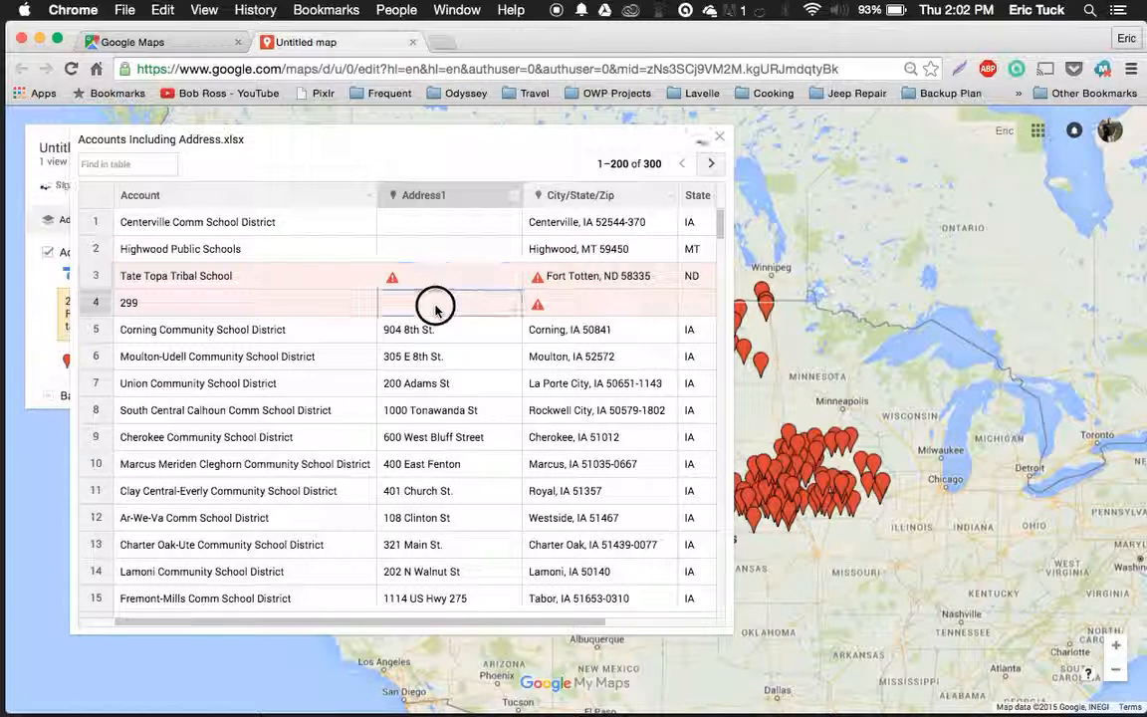
# - Clear the Account value in row 4, check the row's address cells and close the data table
pyautogui.click(140, 305)
pyautogui.press('BackSpace')
pyautogui.press('BackSpace')
pyautogui.press('BackSpace')
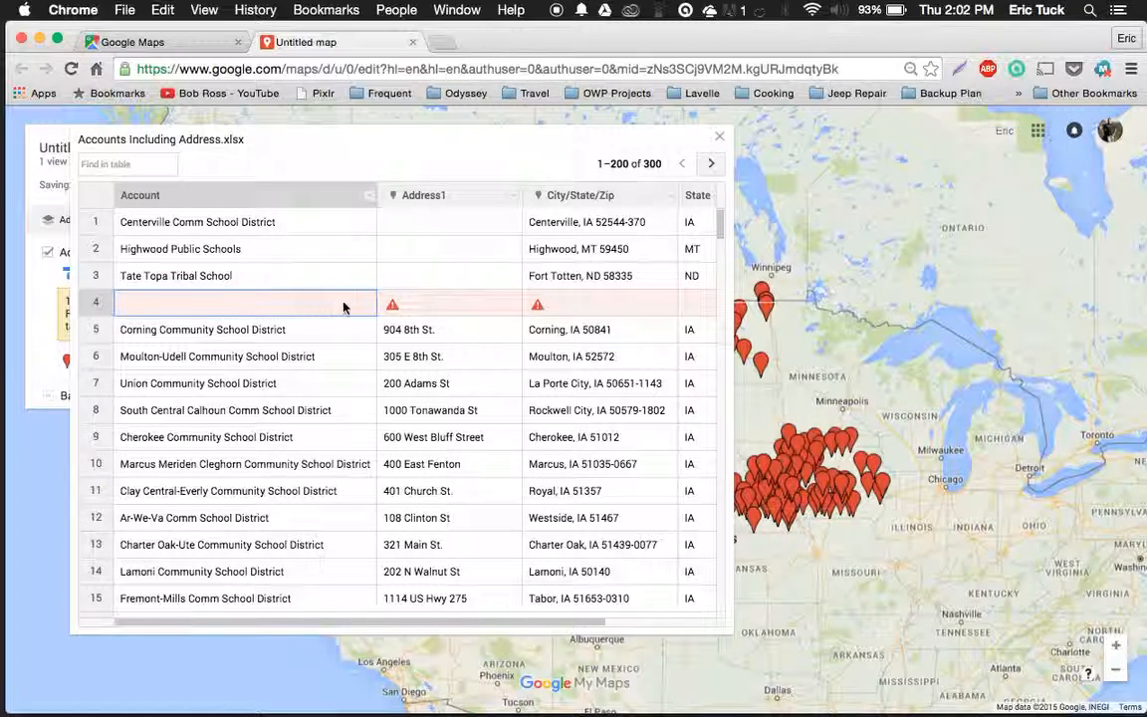
pyautogui.click(395, 308)
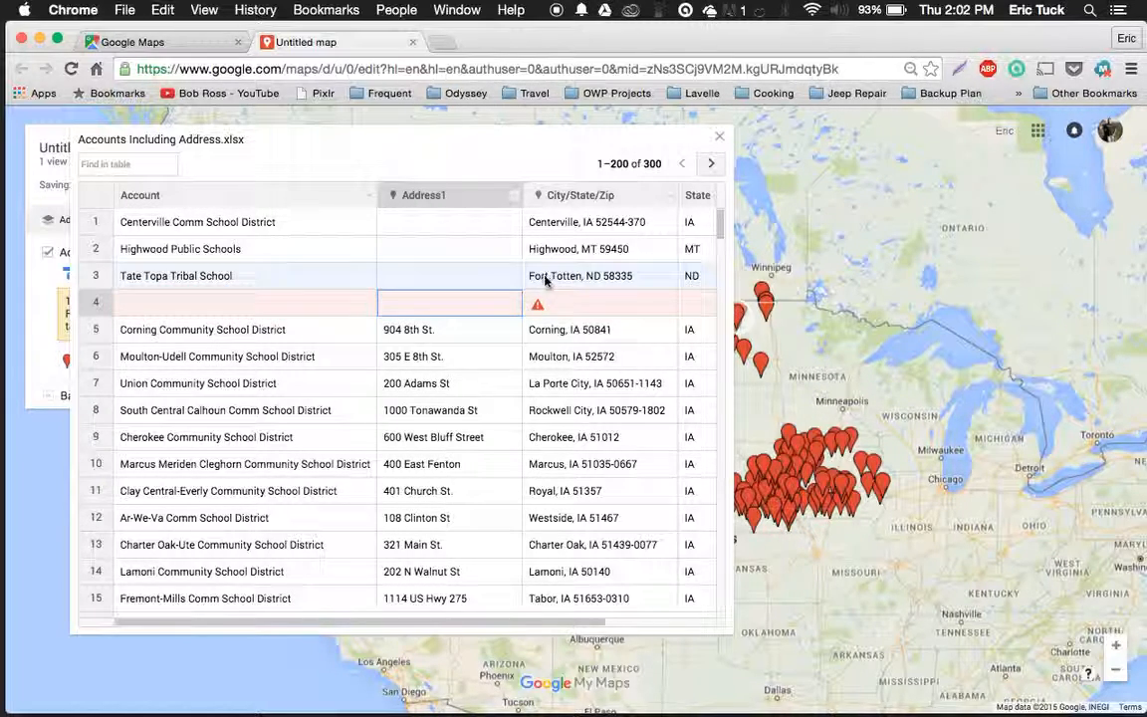
pyautogui.click(537, 308)
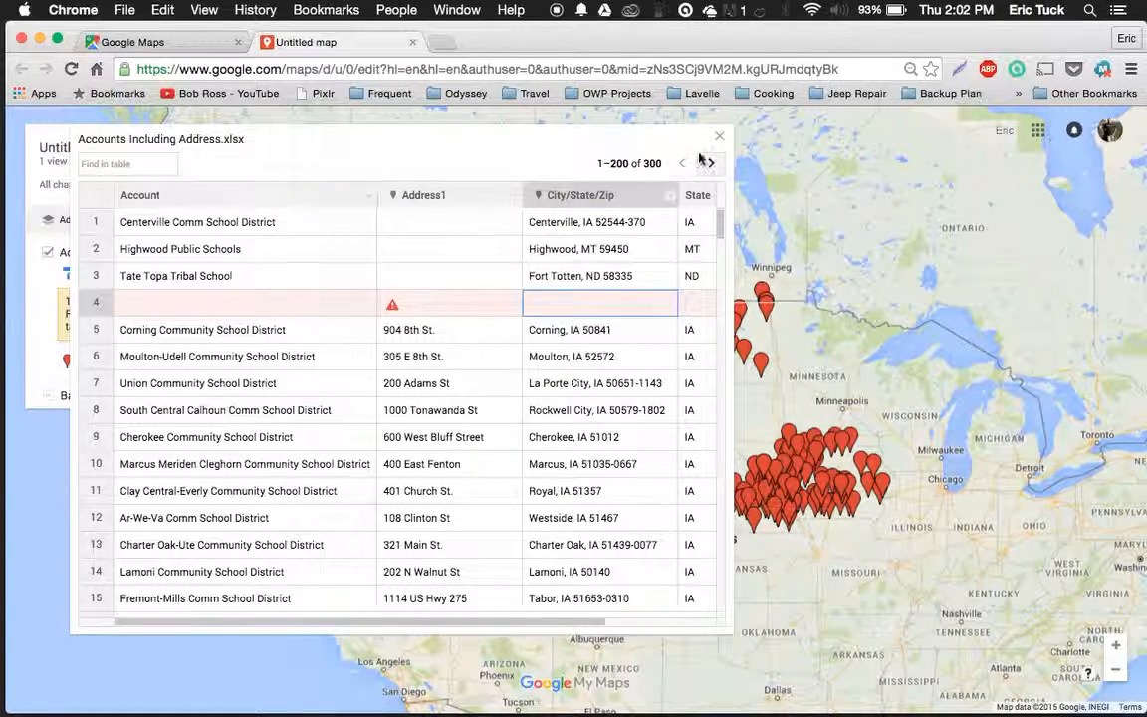
pyautogui.click(720, 139)
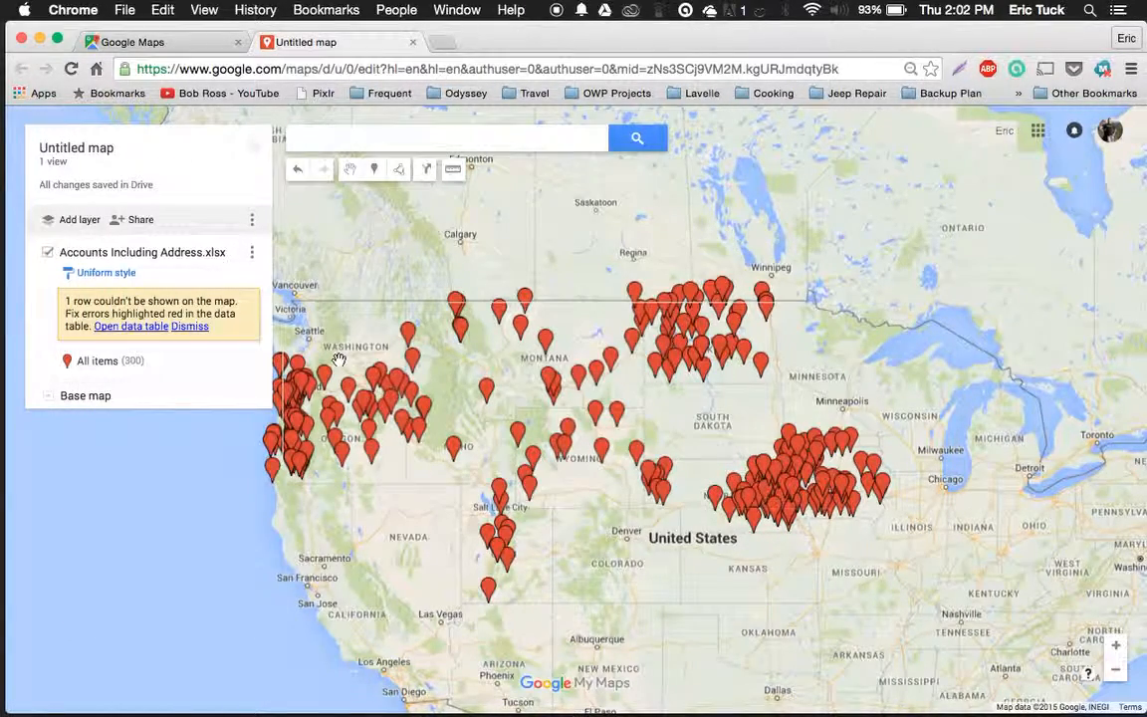
# - Style the account placemarks by the State data column
pyautogui.click(127, 279)
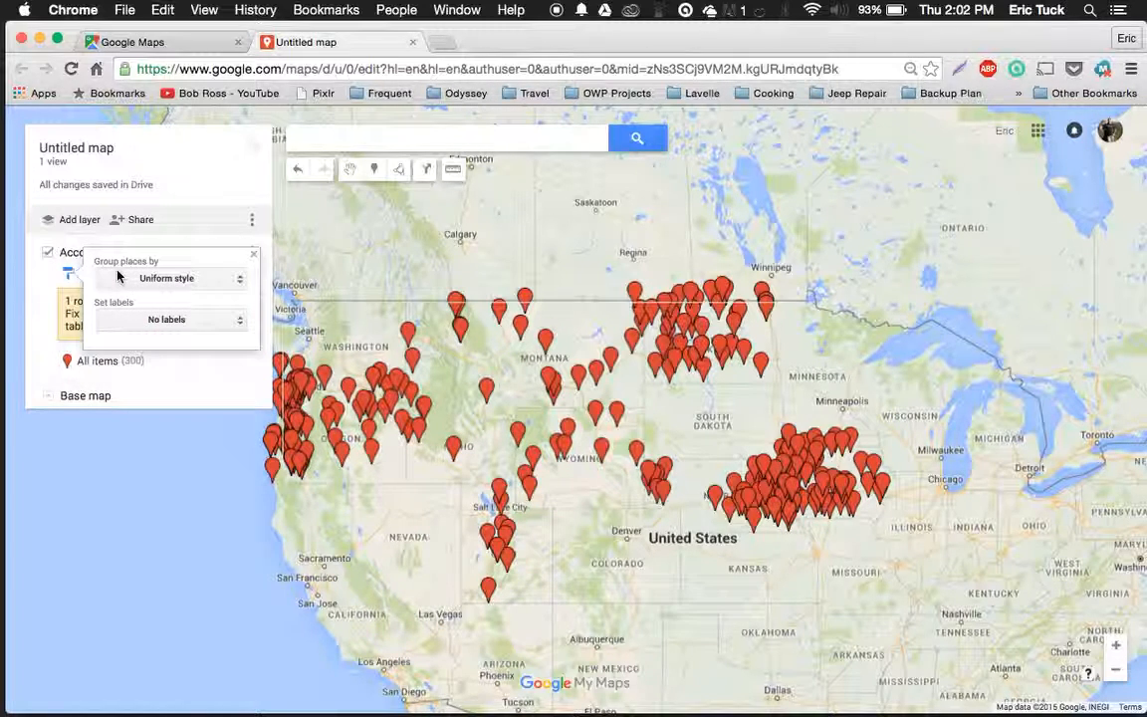
pyautogui.click(208, 282)
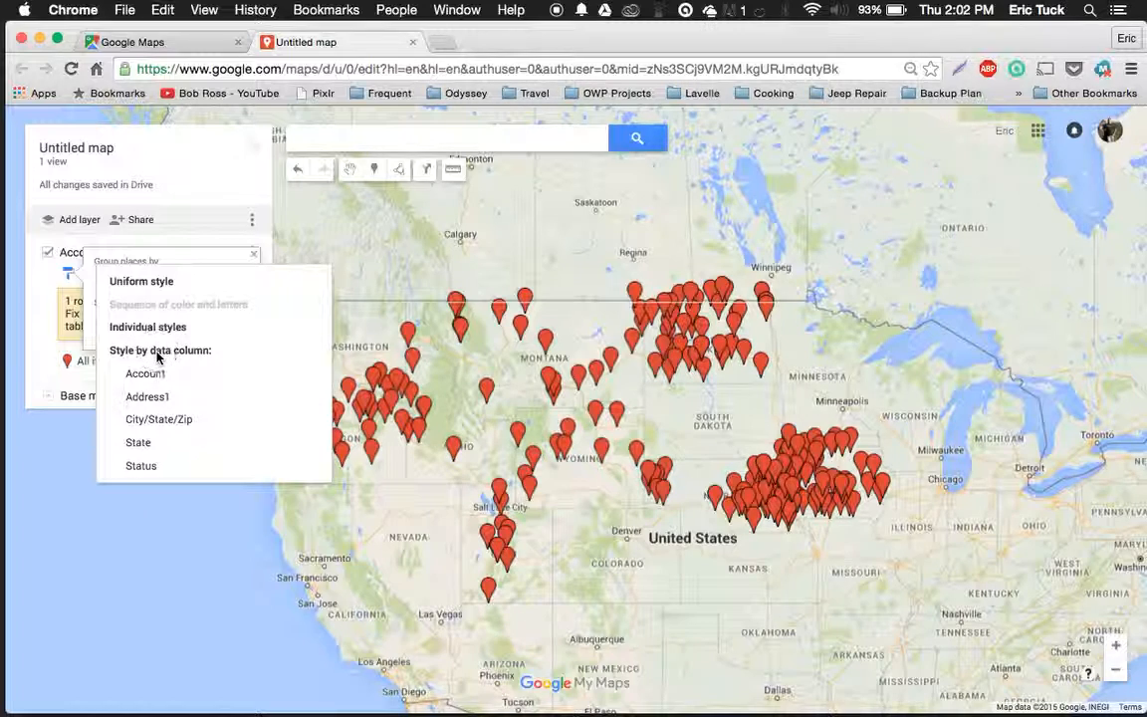
pyautogui.click(138, 443)
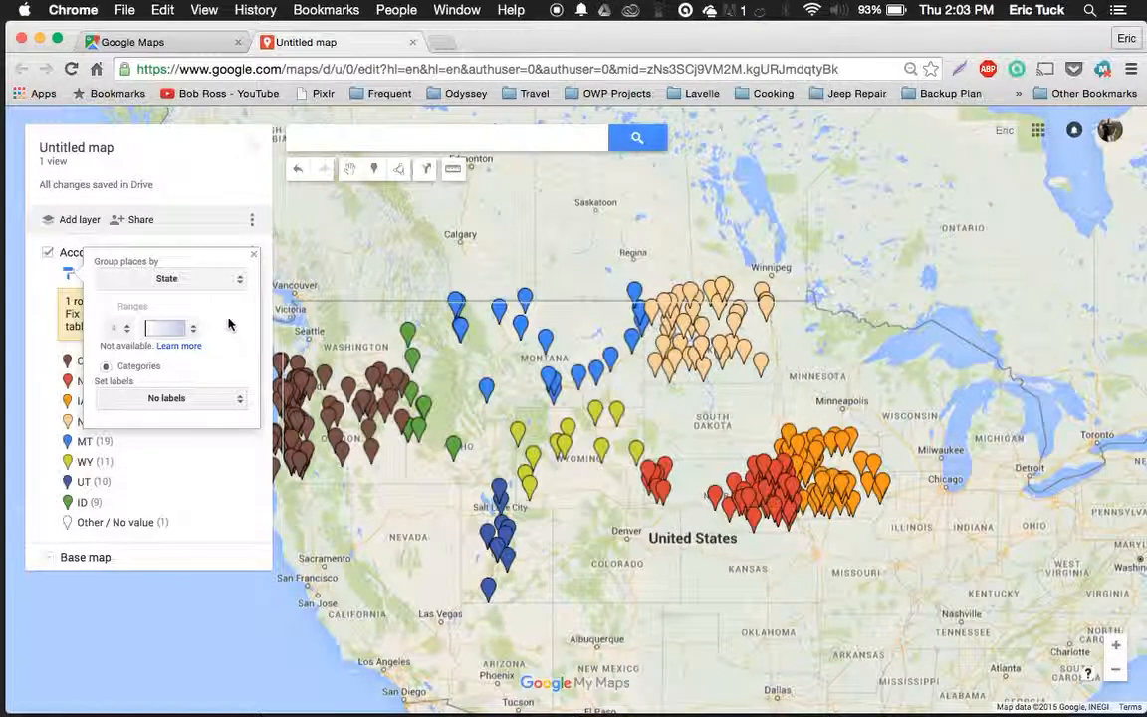
# - Review the columns available for placemark labels and close the layer's style settings
pyautogui.click(238, 406)
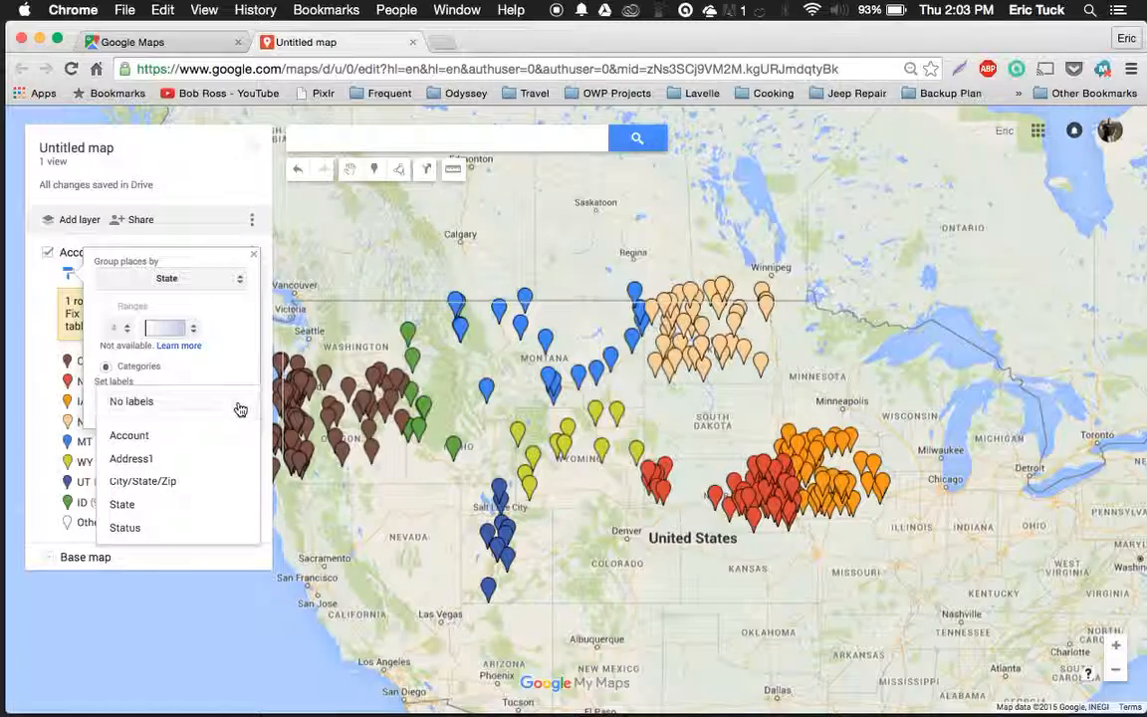
pyautogui.click(245, 347)
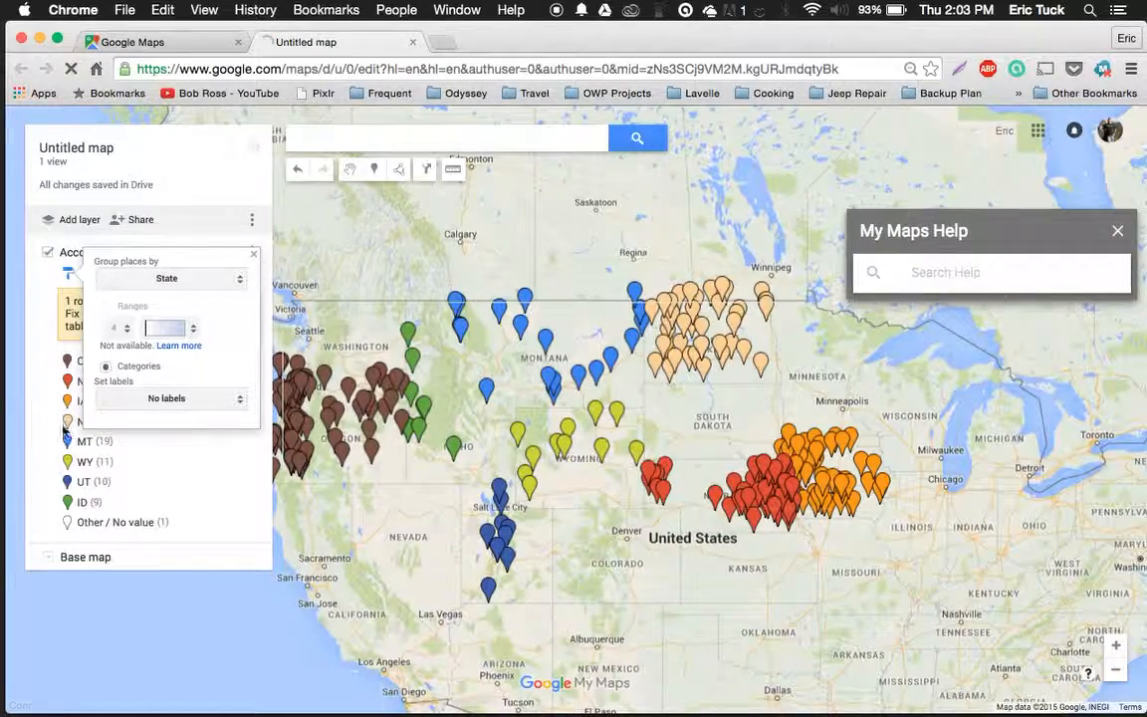
pyautogui.click(177, 482)
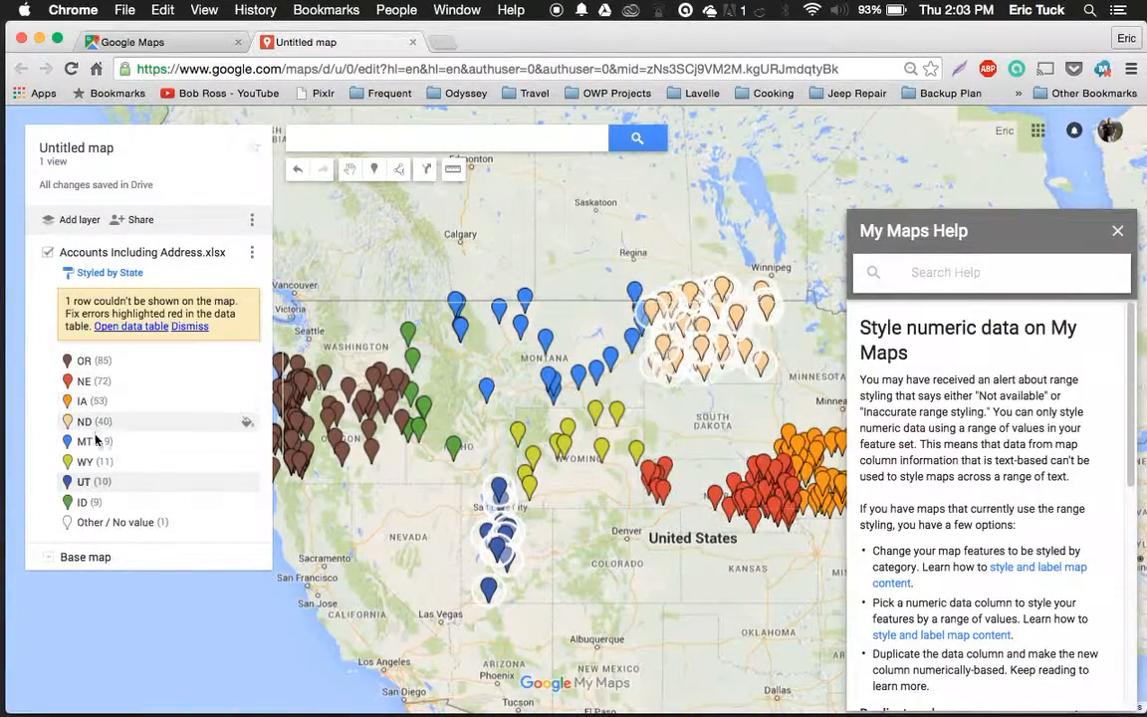
# - Close the help panel and recolor the OR markers dark green and the NE markers yellow
pyautogui.click(1118, 232)
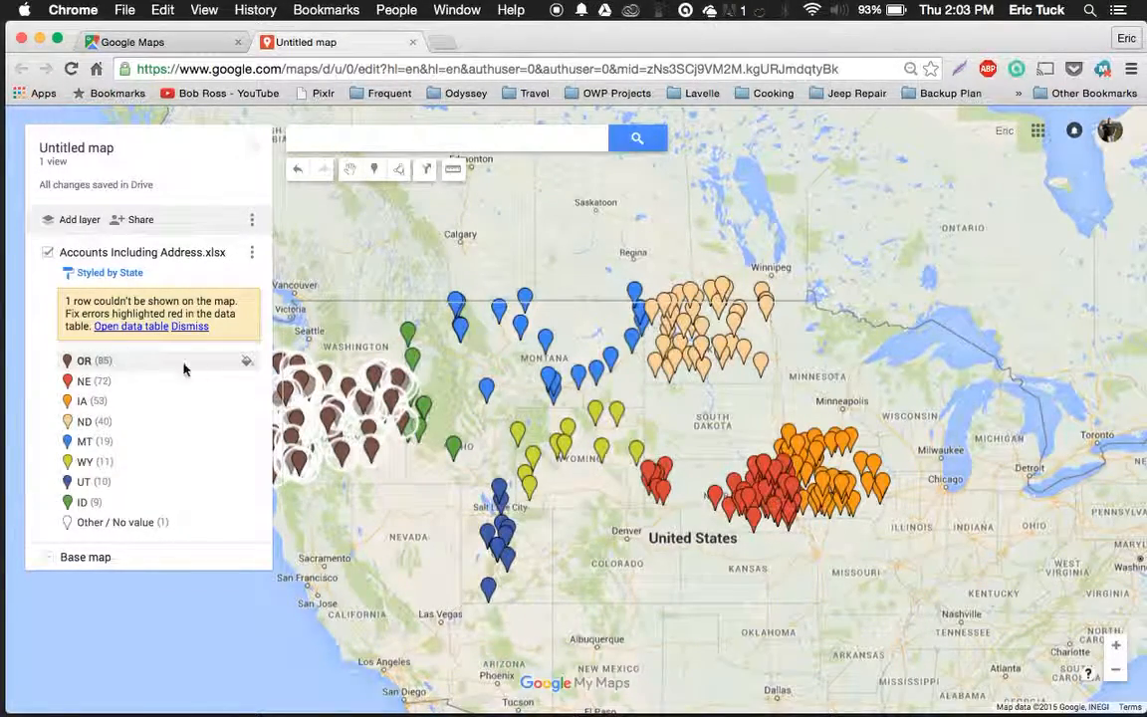
pyautogui.click(248, 365)
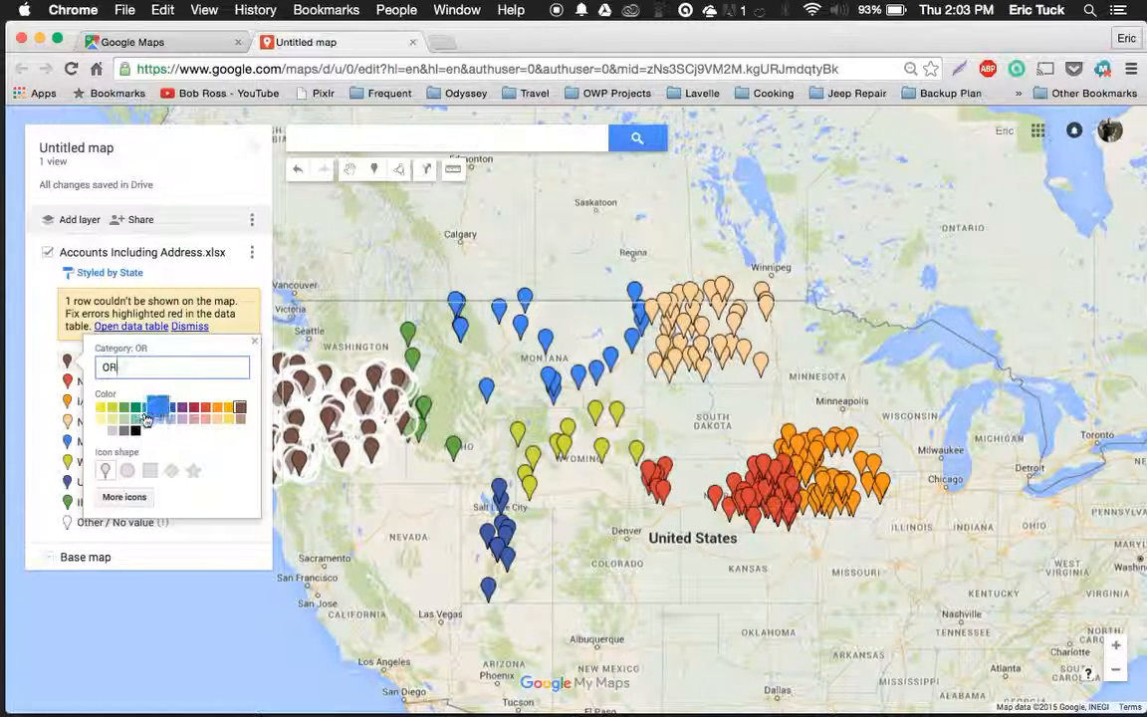
pyautogui.click(133, 407)
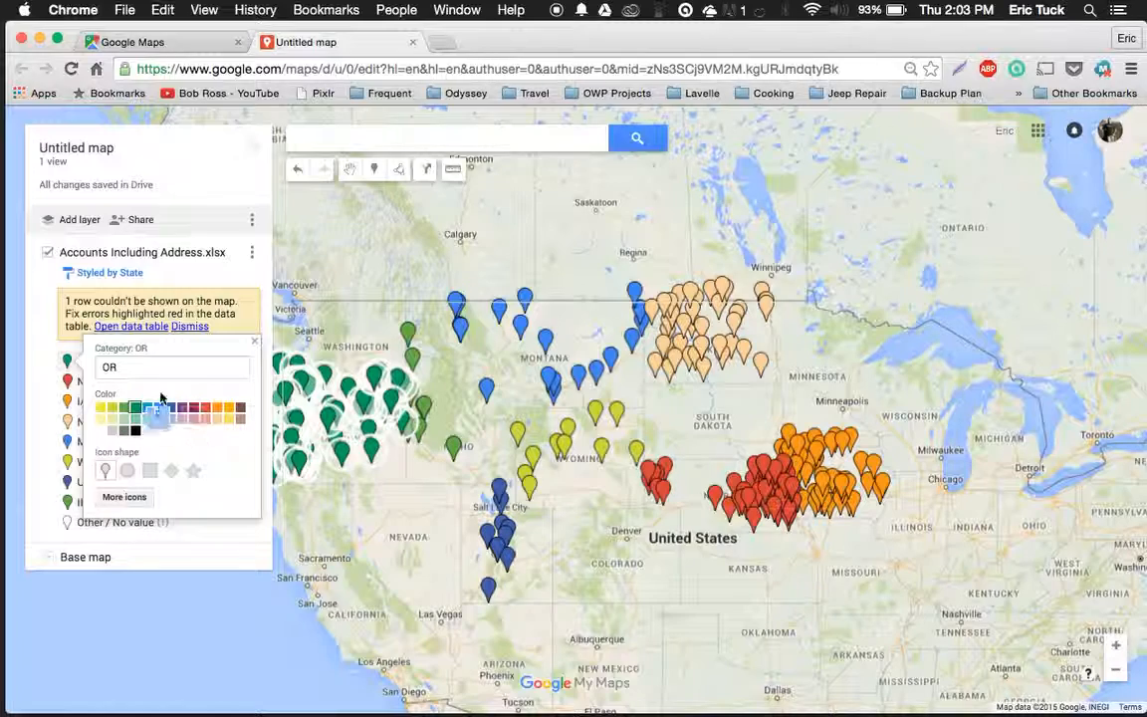
pyautogui.click(76, 383)
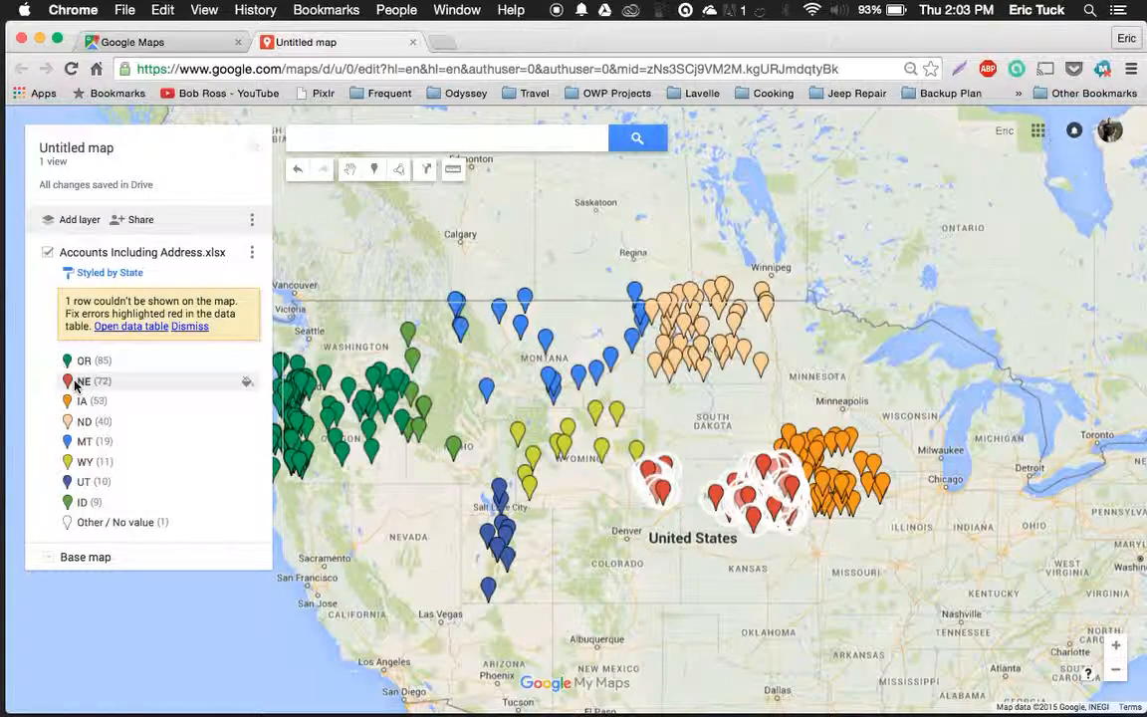
pyautogui.click(246, 387)
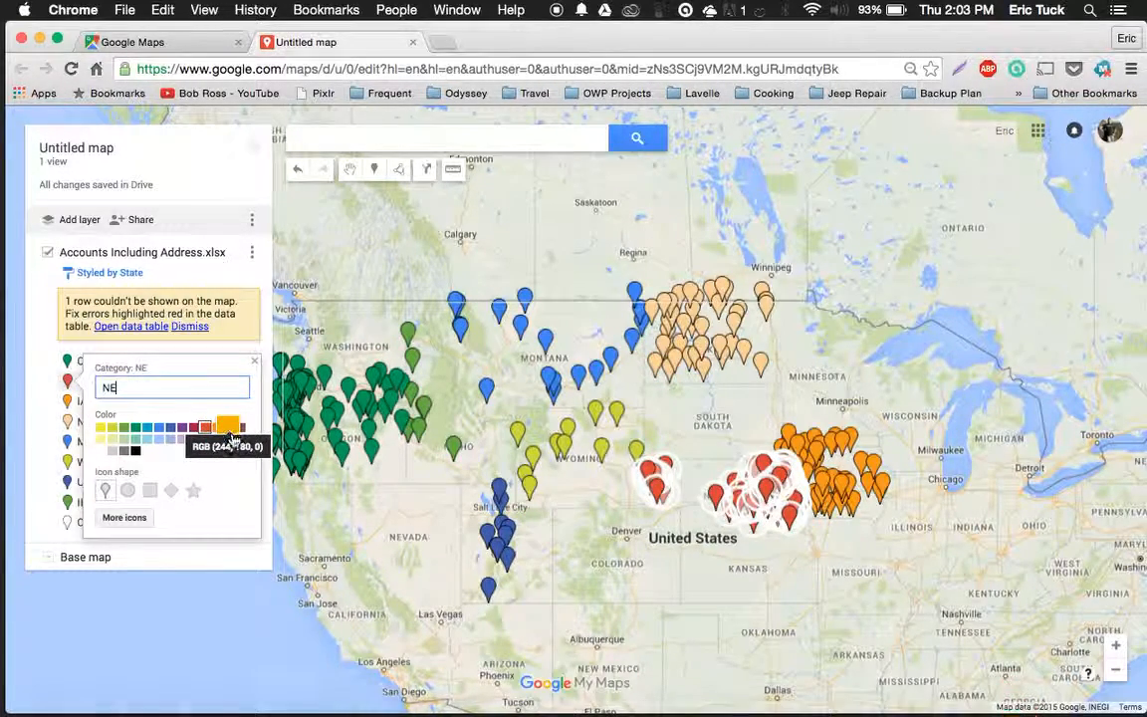
pyautogui.click(100, 428)
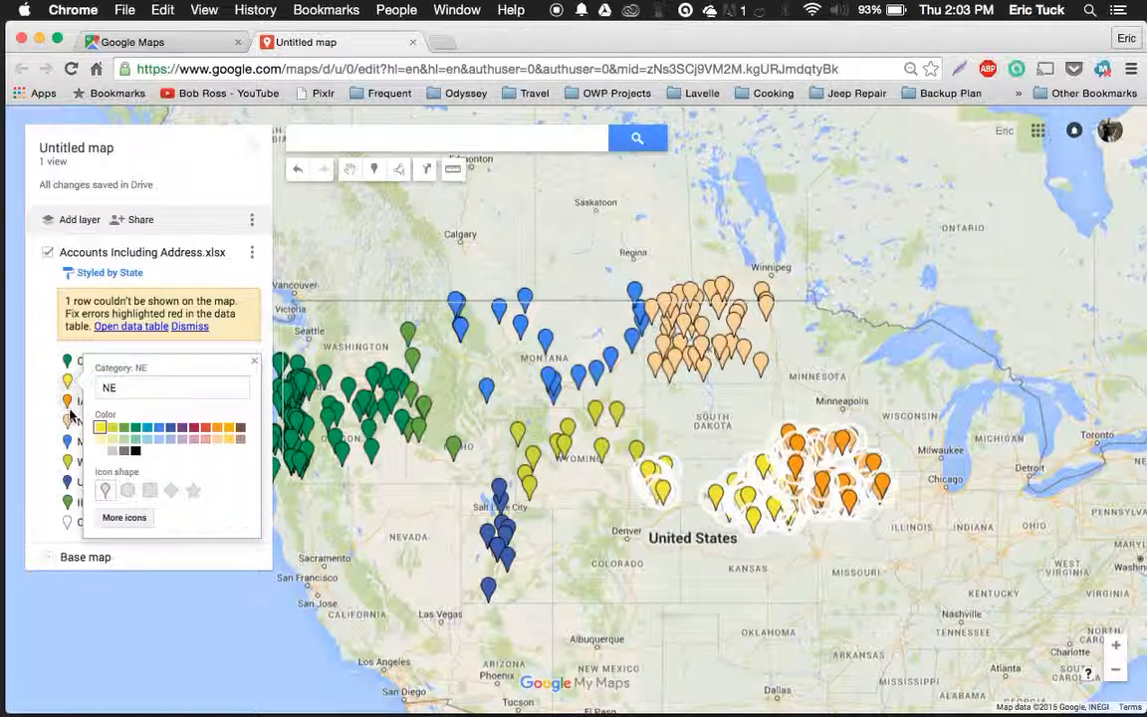
pyautogui.click(69, 407)
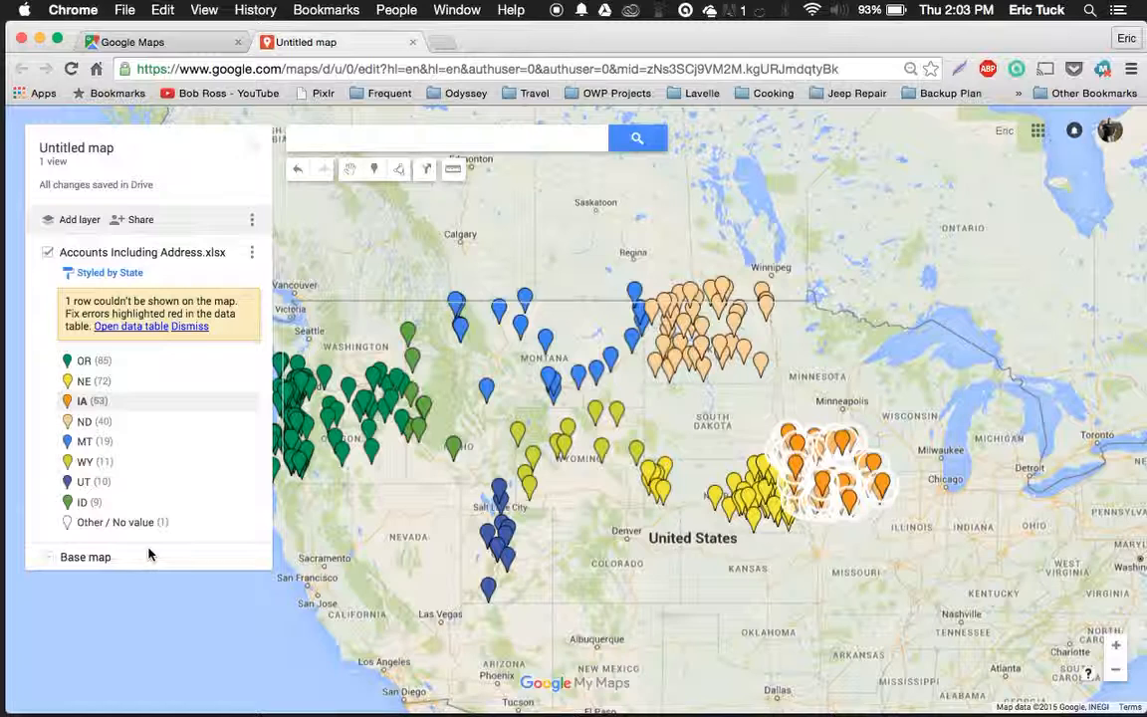
# - Try alternative base map styles, including satellite imagery and a dark style, and restore the standard base map
pyautogui.click(47, 563)
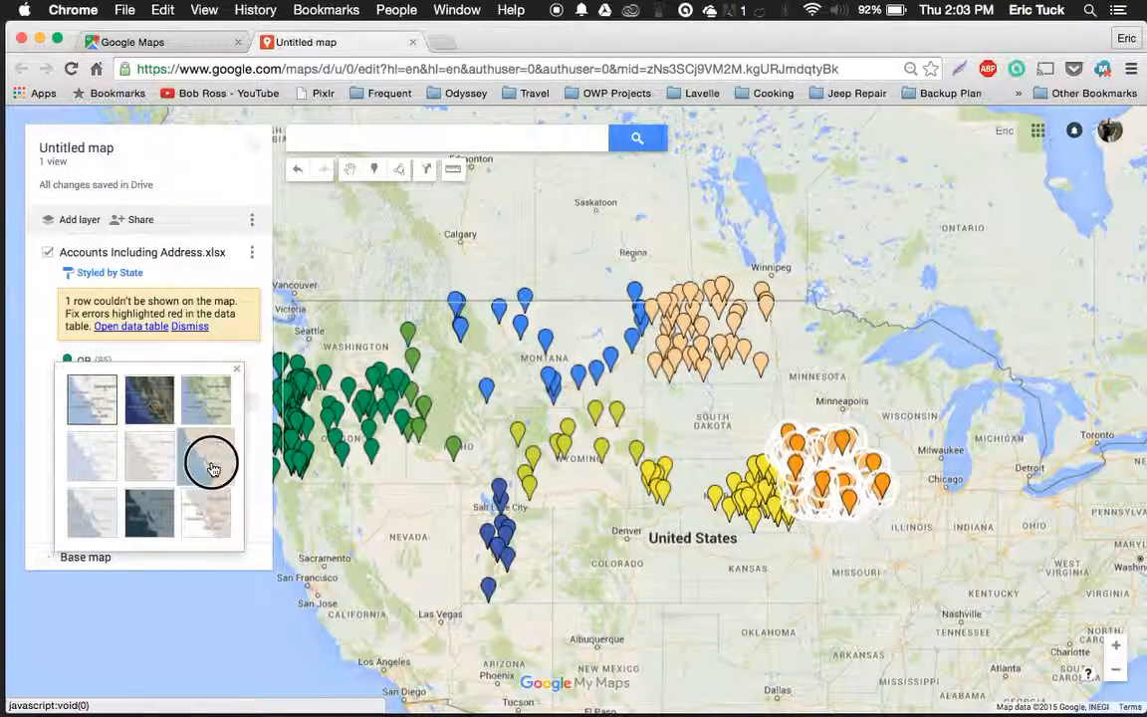
pyautogui.click(209, 460)
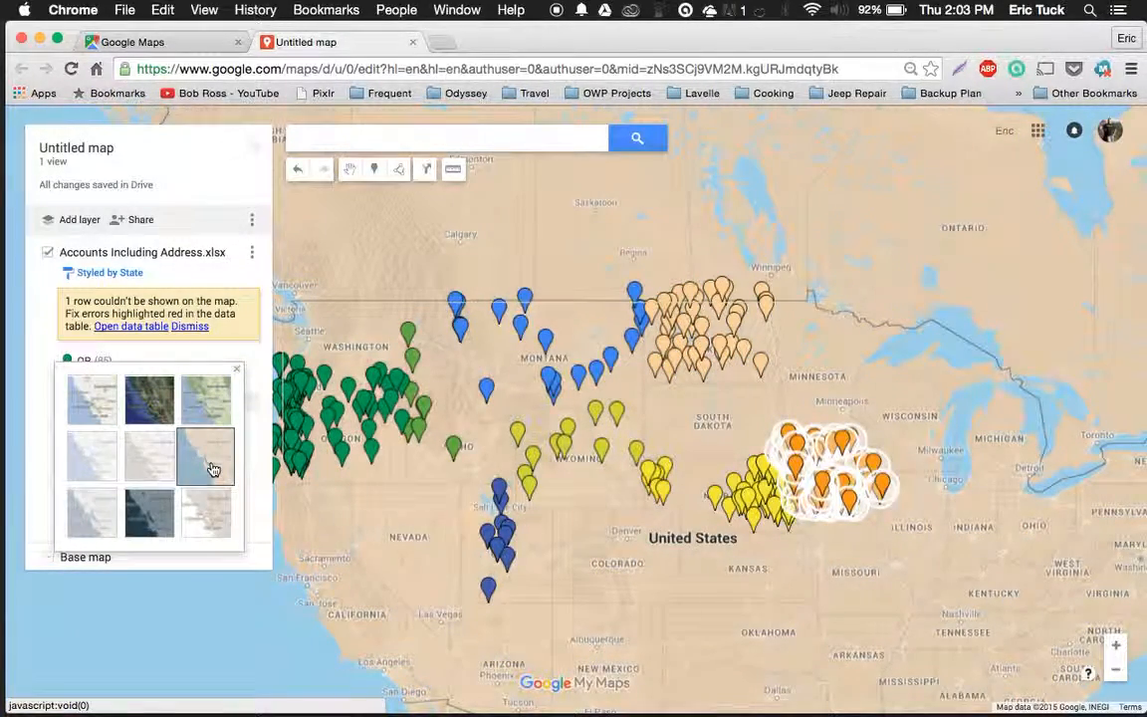
pyautogui.click(149, 398)
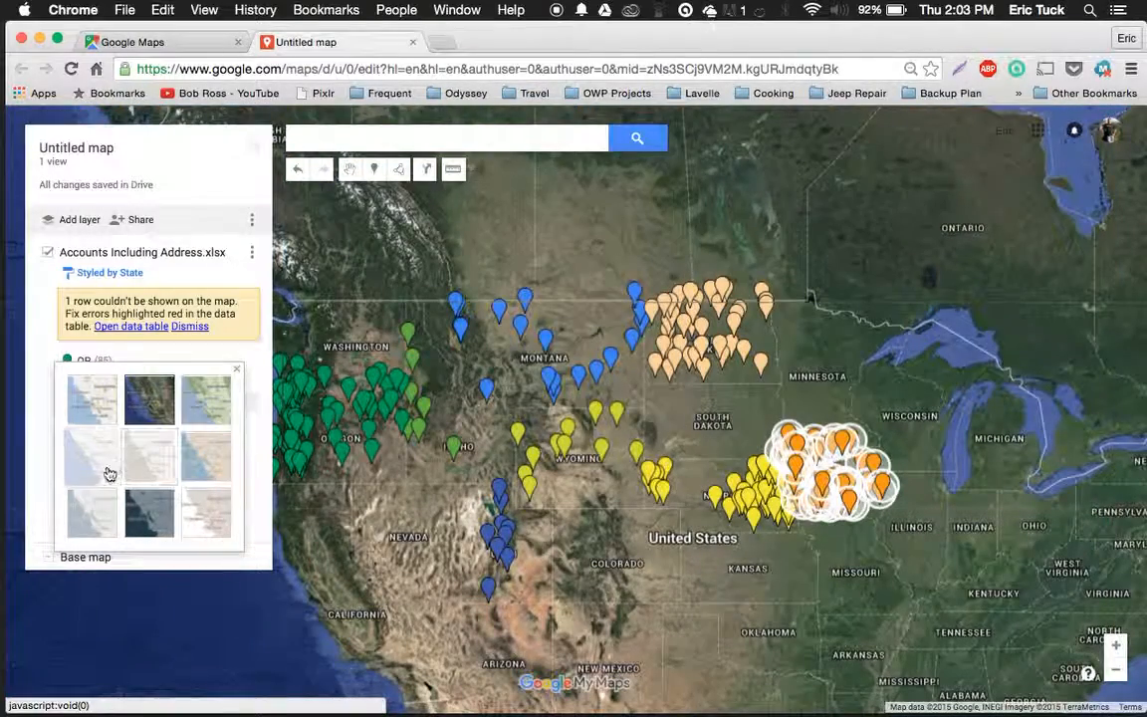
pyautogui.click(92, 506)
pyautogui.click(161, 524)
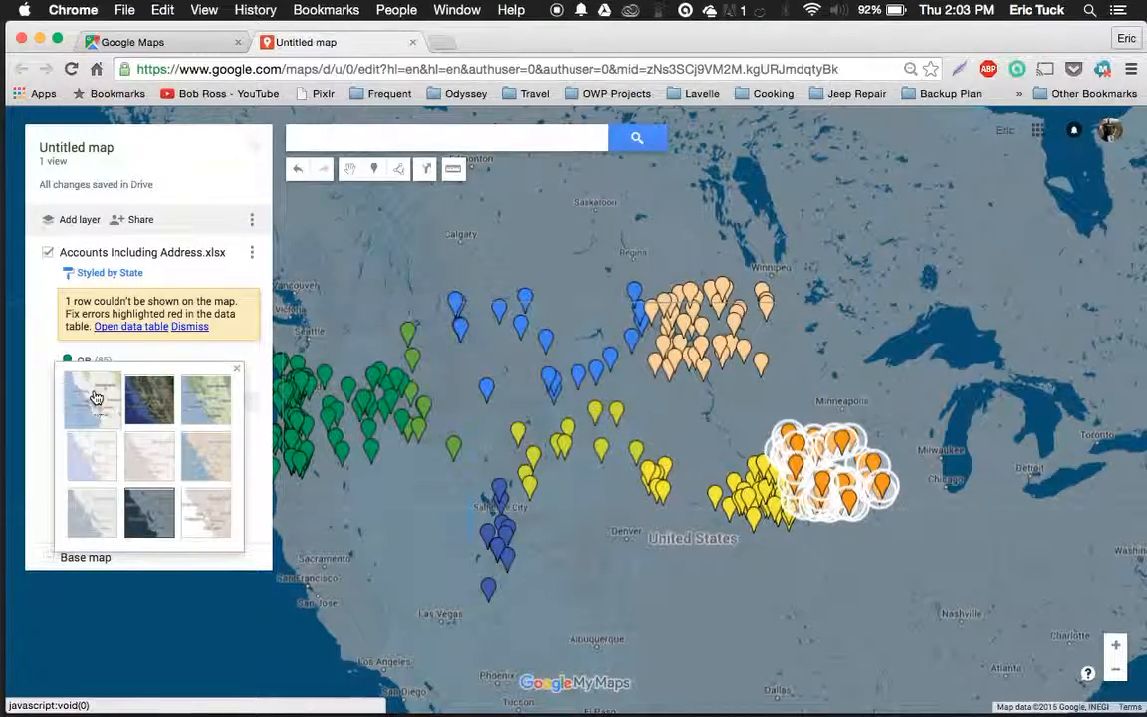
pyautogui.click(93, 400)
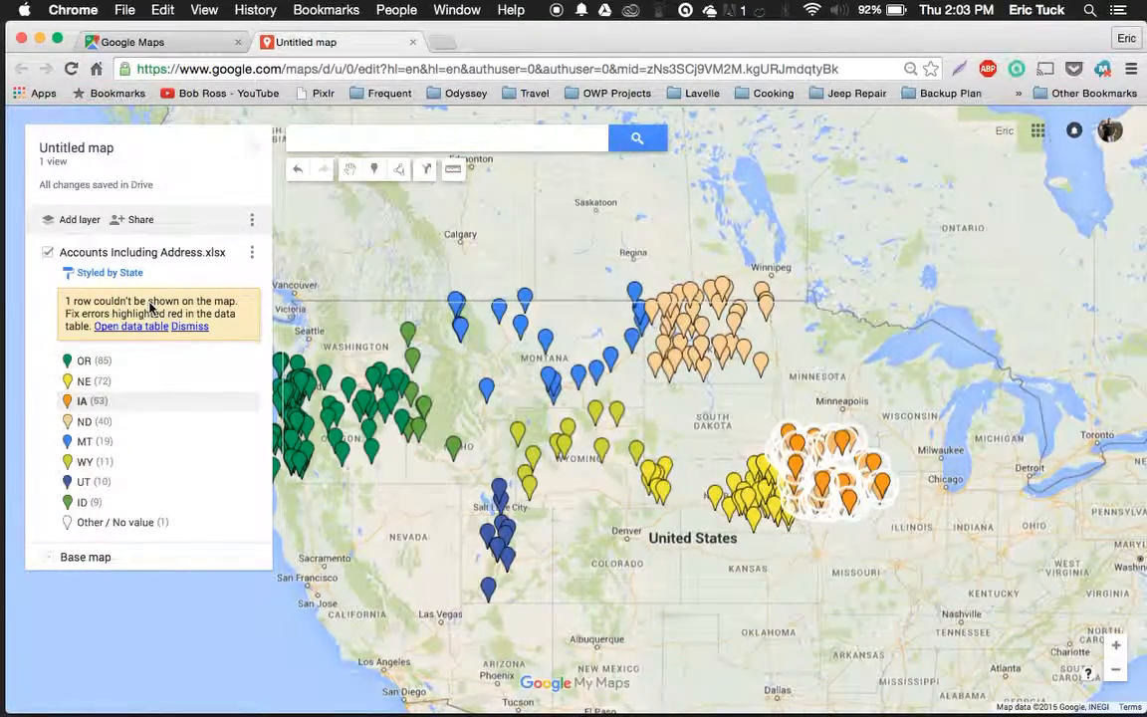
# - Create driving directions in northwest Iowa from South O'Brien Community School District to the Galva-Holstein district, with South O'Brien as the starting point
pyautogui.click(252, 255)
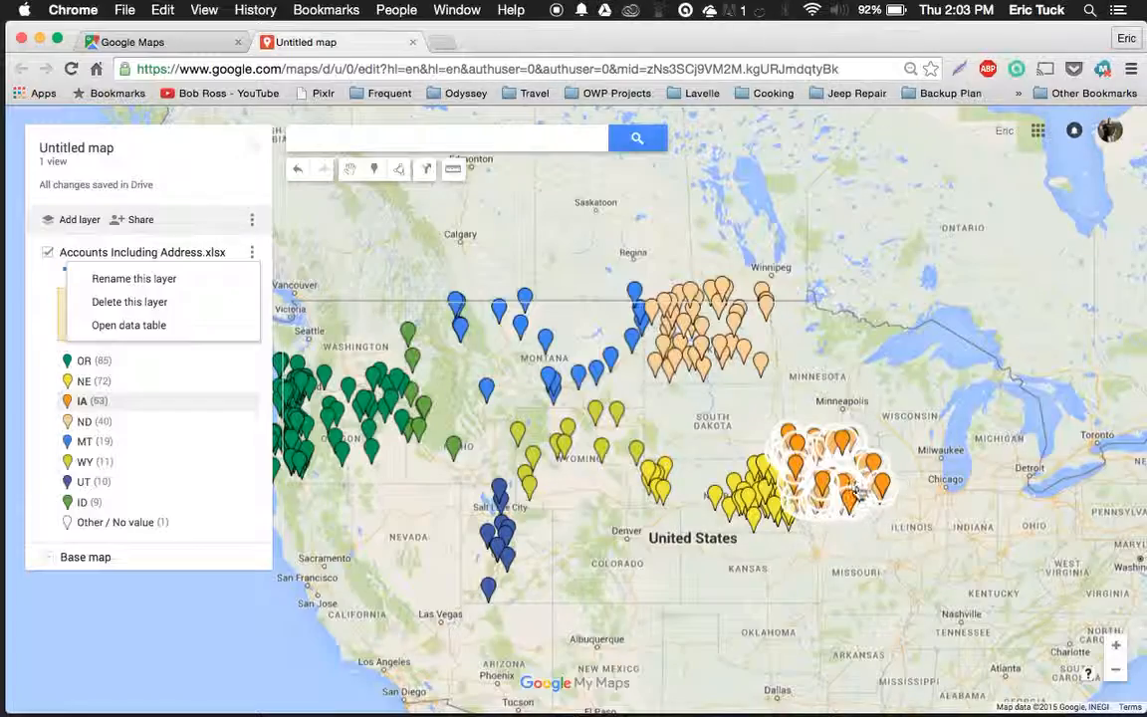
pyautogui.scroll(6, 858, 492)
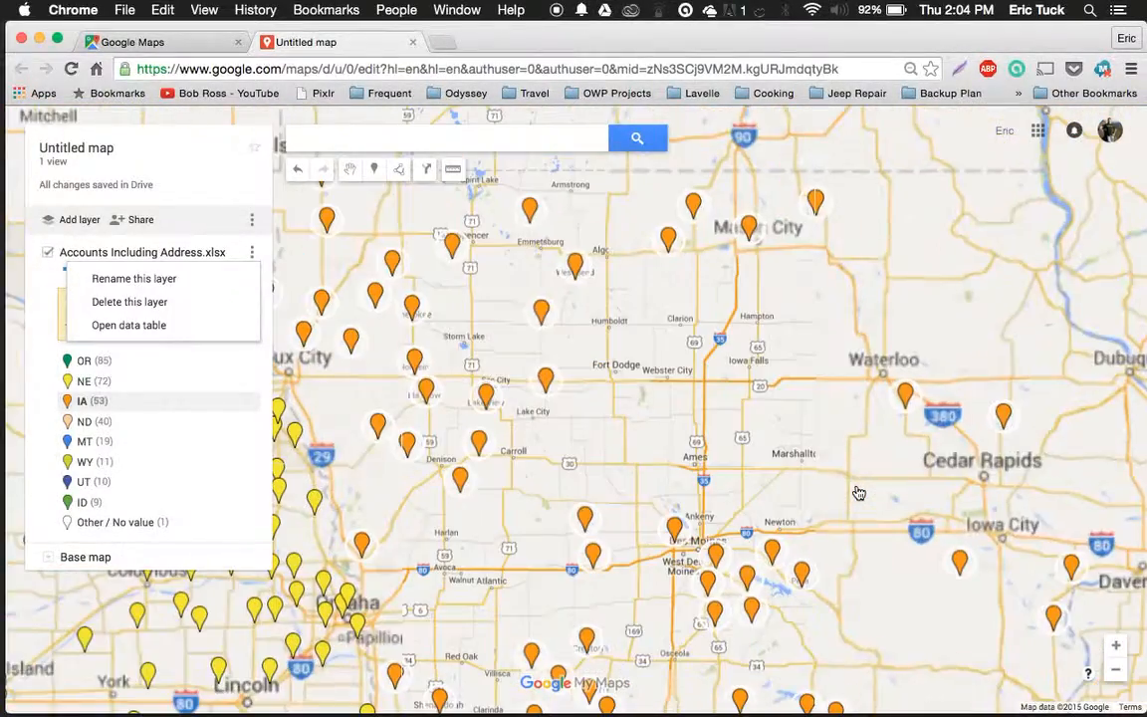
pyautogui.moveTo(593, 450); pyautogui.dragTo(733, 495)
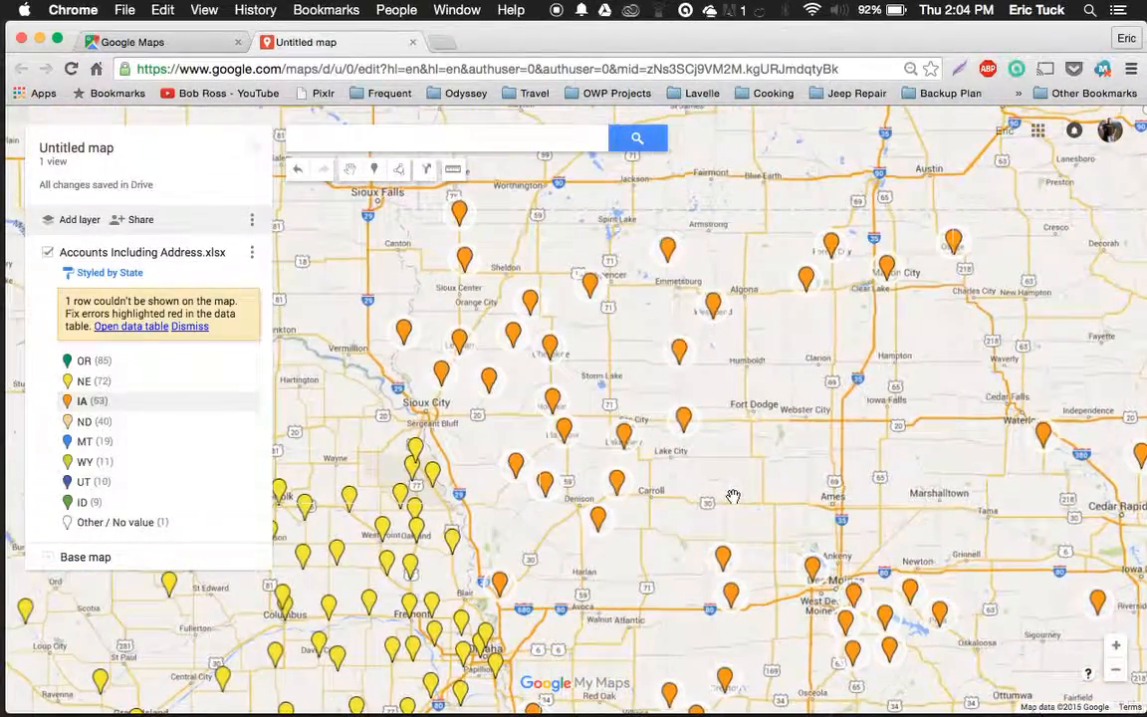
pyautogui.moveTo(403, 229); pyautogui.dragTo(460, 289)
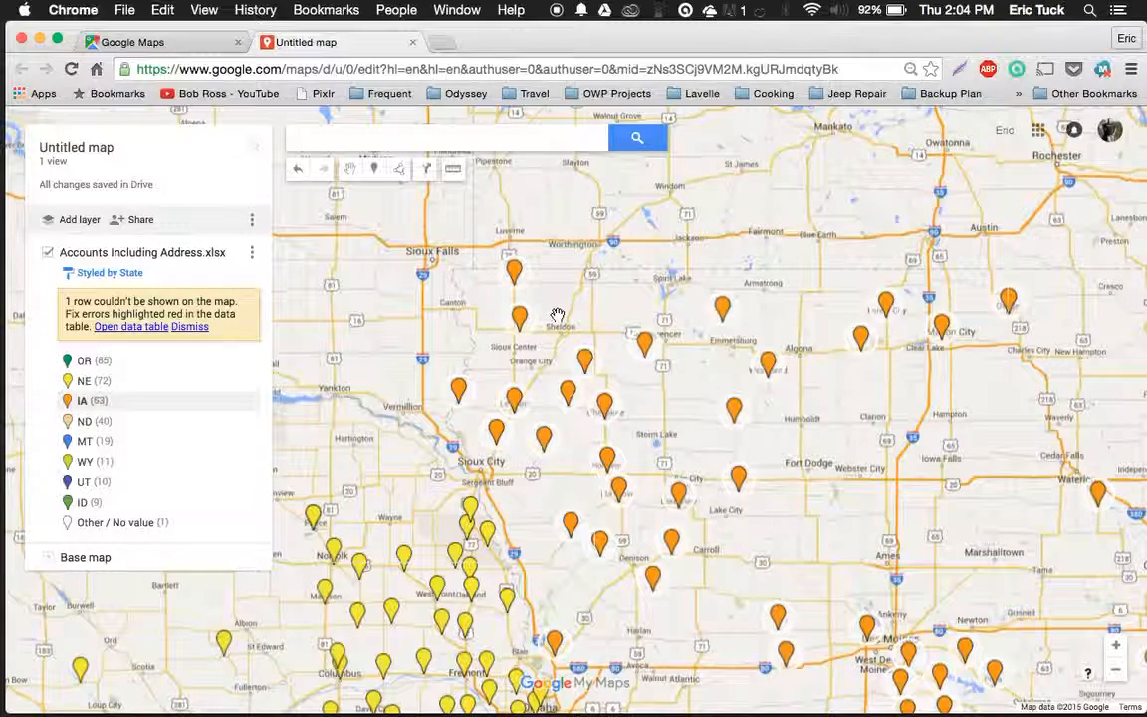
pyautogui.click(584, 360)
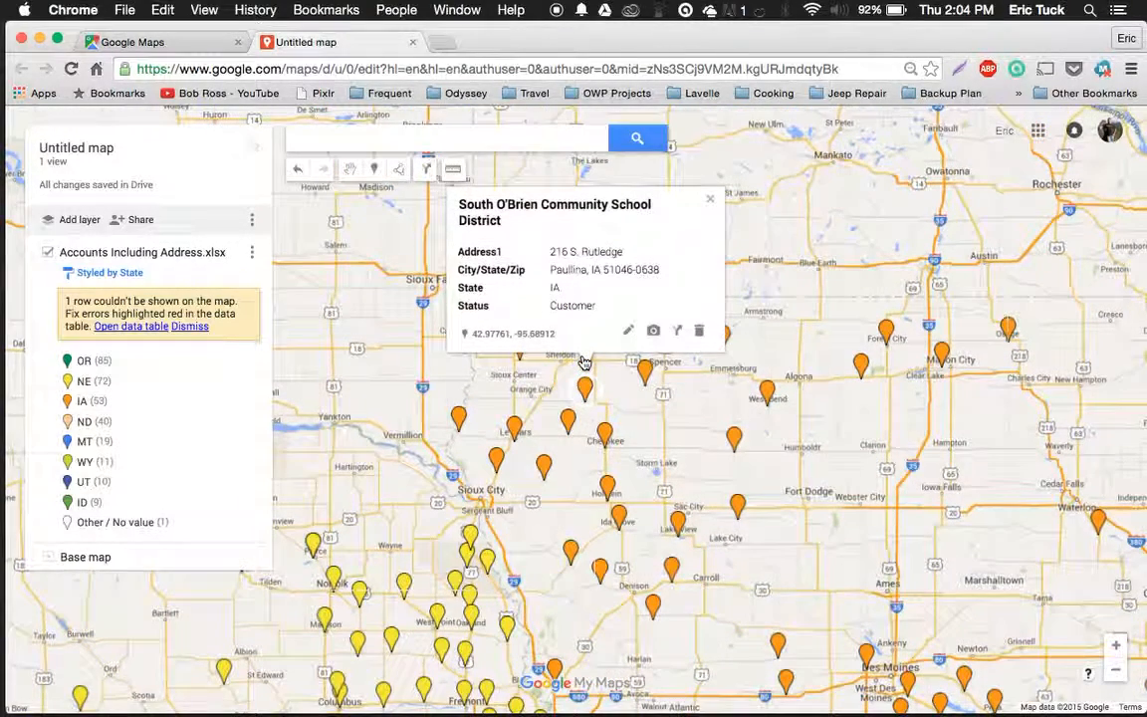
pyautogui.click(679, 335)
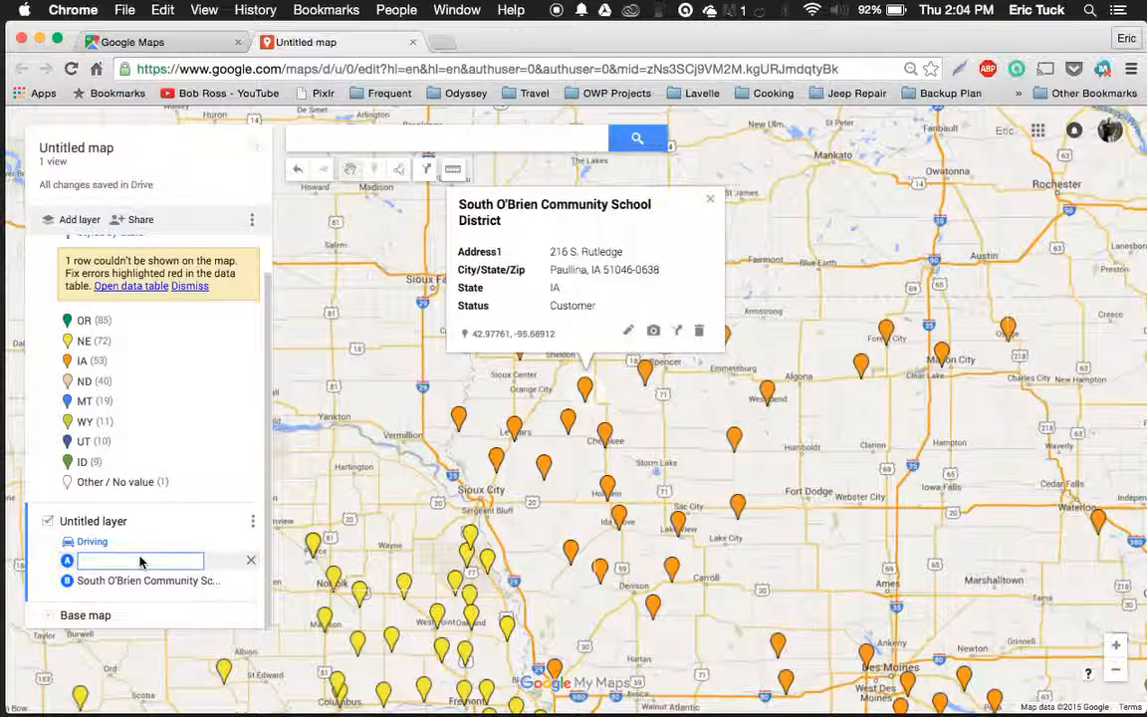
pyautogui.moveTo(142, 580); pyautogui.dragTo(144, 557)
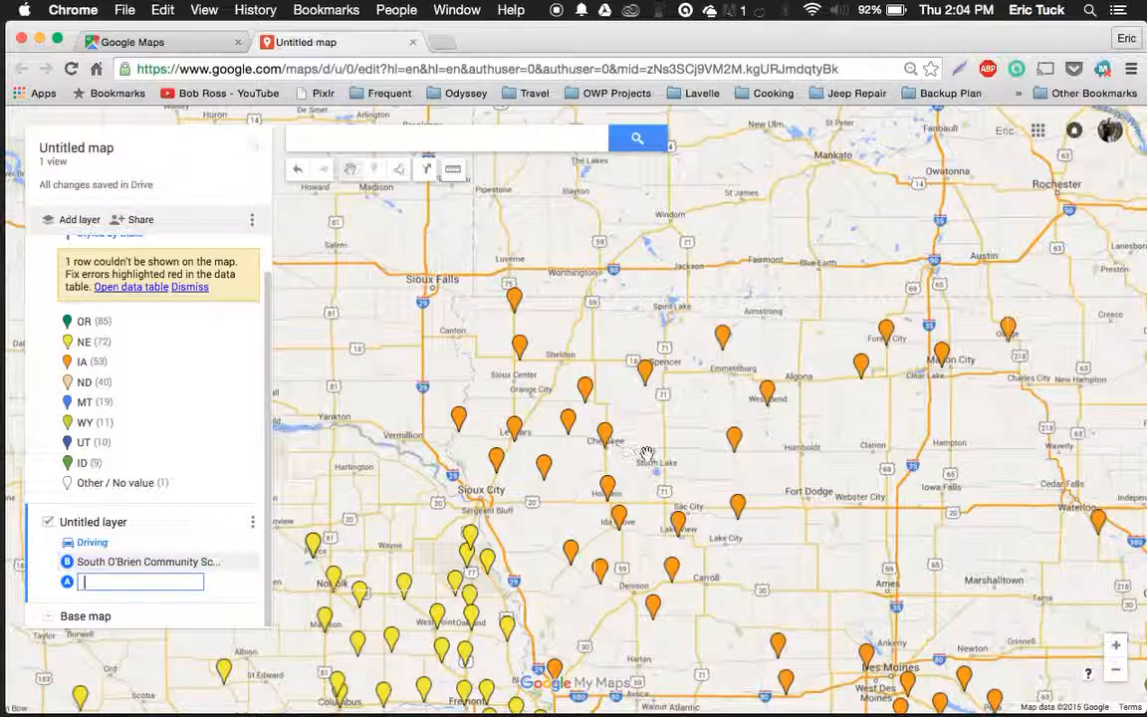
pyautogui.click(605, 490)
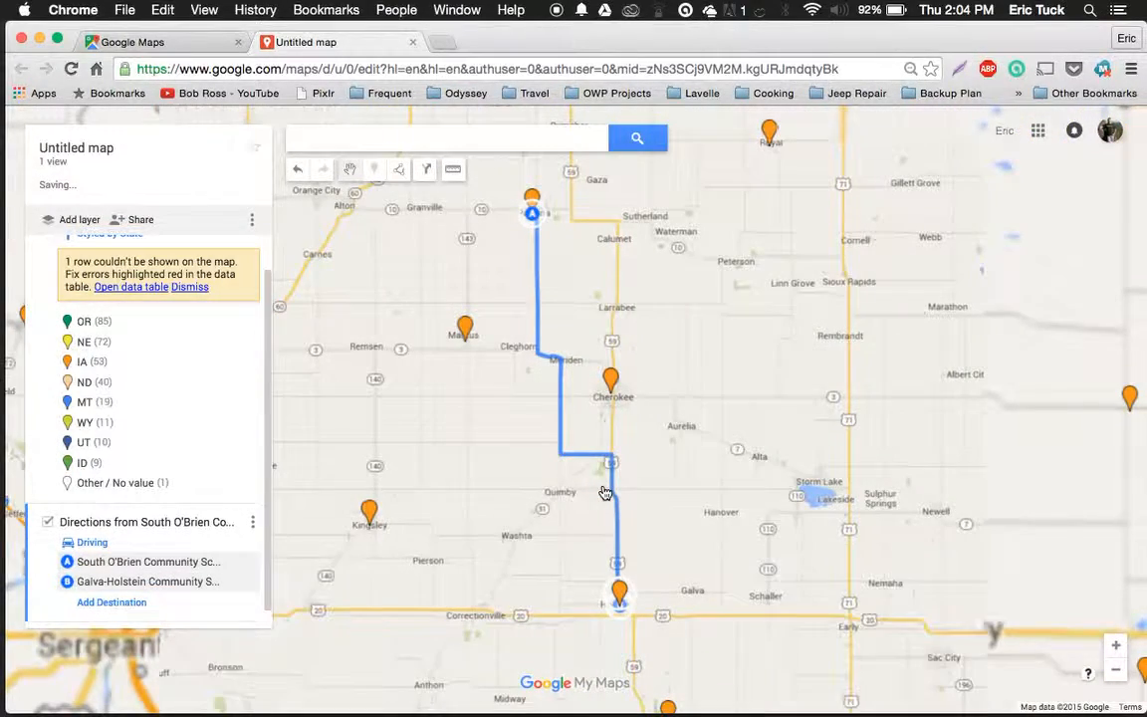
# - Add OA-BCIG Community Schools and East Sac County School District as the third and fourth stops of the route
pyautogui.click(111, 602)
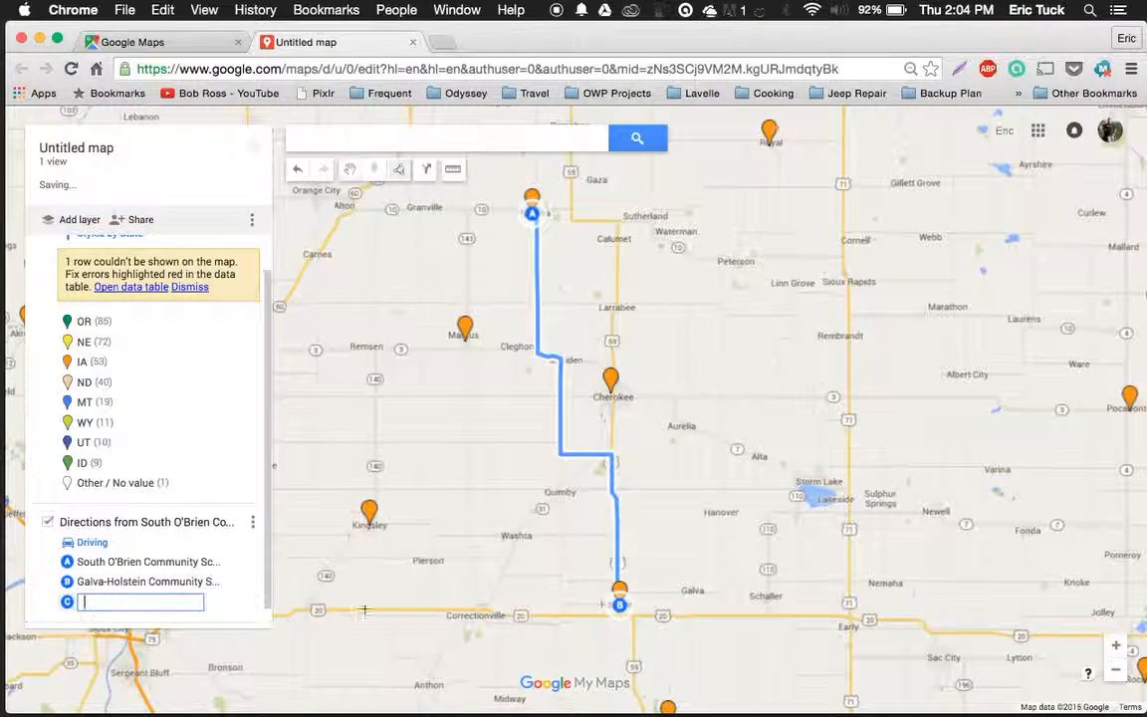
pyautogui.moveTo(761, 620)
pyautogui.mouseDown()
pyautogui.moveTo(735, 431)
pyautogui.moveTo(645, 524)
pyautogui.moveTo(642, 515)
pyautogui.mouseUp()
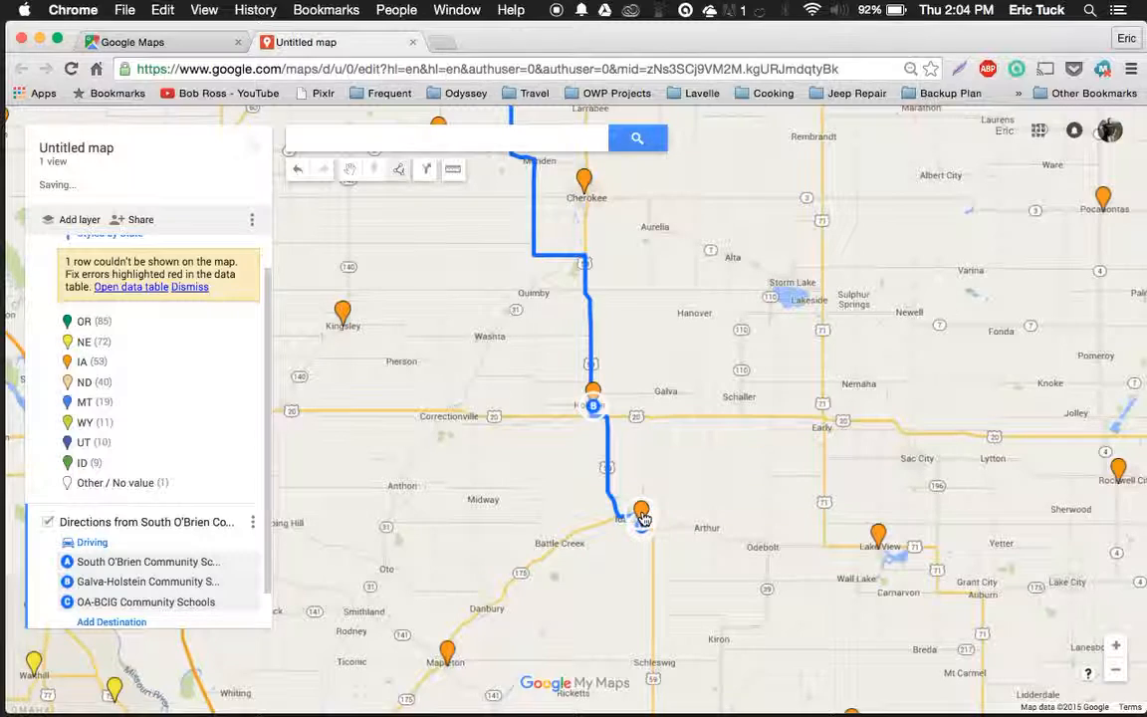
pyautogui.click(878, 537)
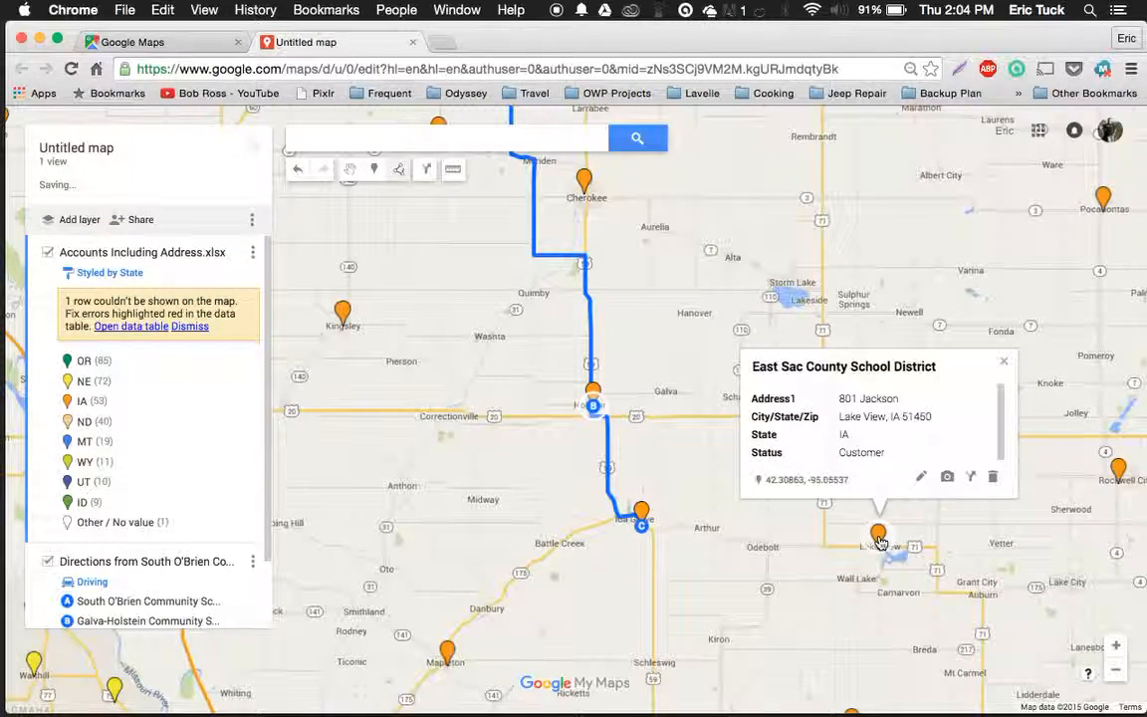
pyautogui.click(1005, 365)
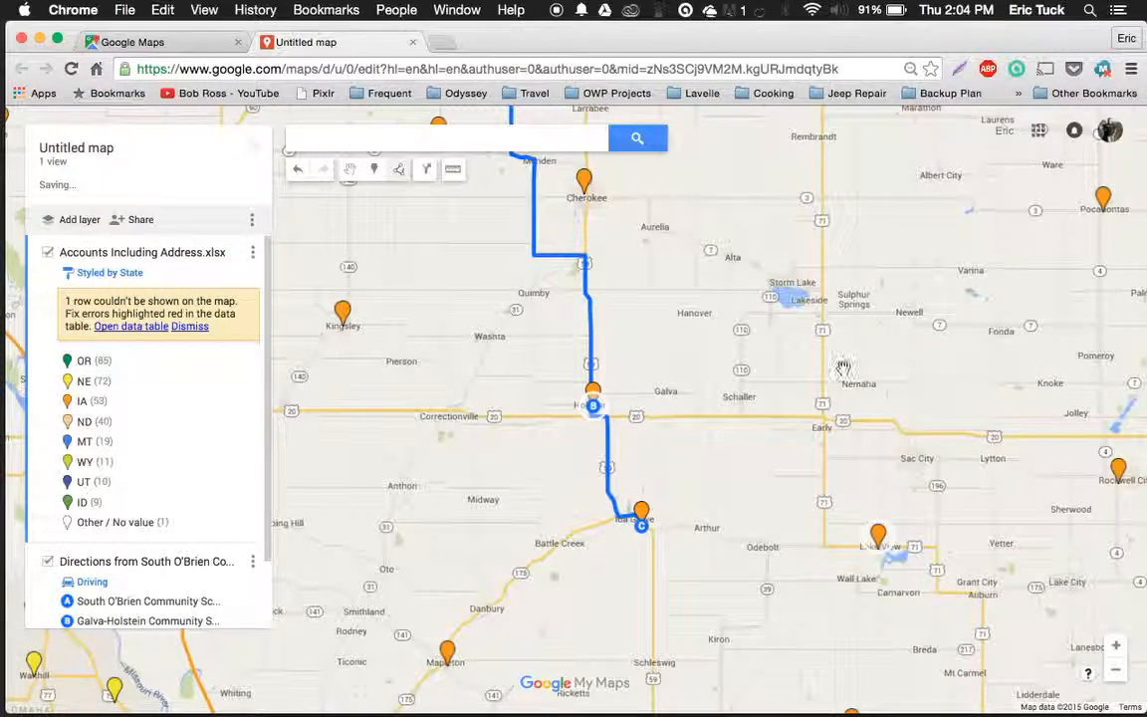
pyautogui.moveTo(268, 518); pyautogui.dragTo(269, 607)
pyautogui.click(138, 585)
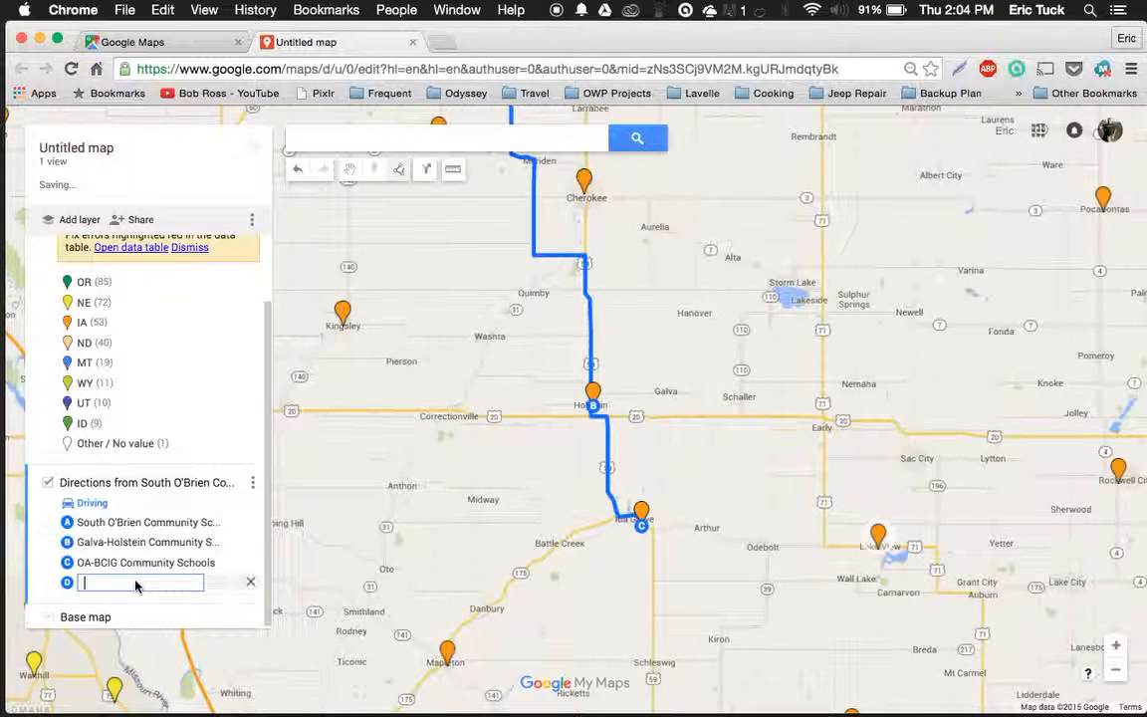
pyautogui.click(880, 539)
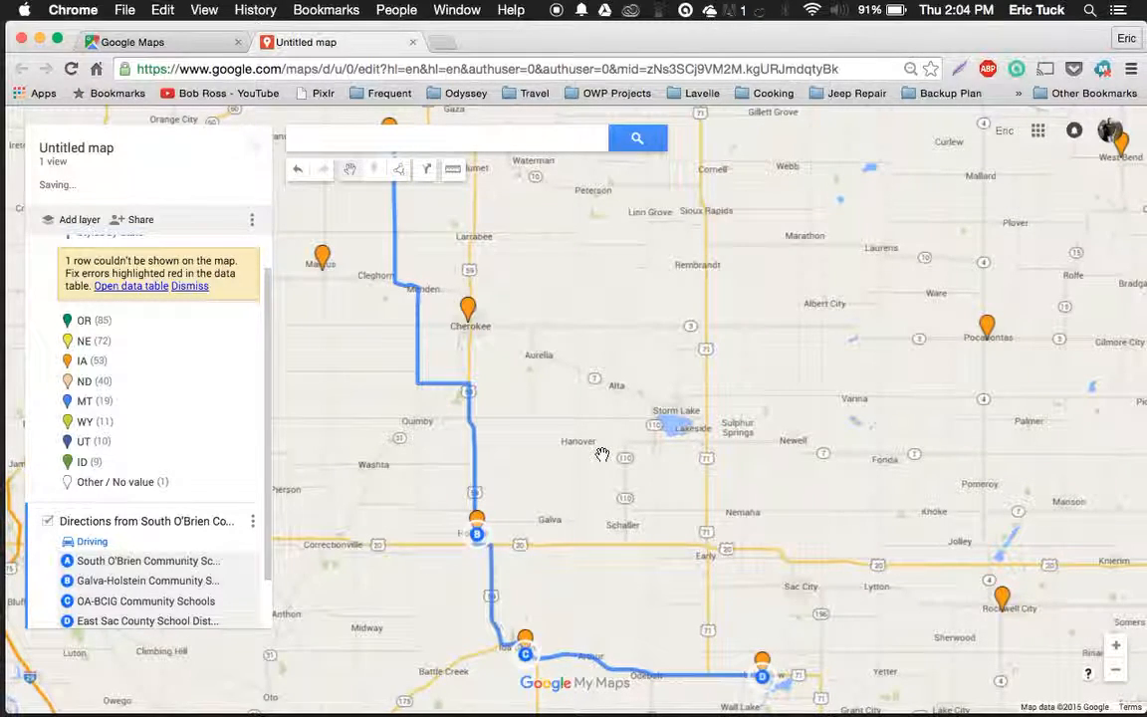
# - Review the route's transportation modes and the options available for the directions layer and the accounts layer
pyautogui.scroll(-2, 265, 478)
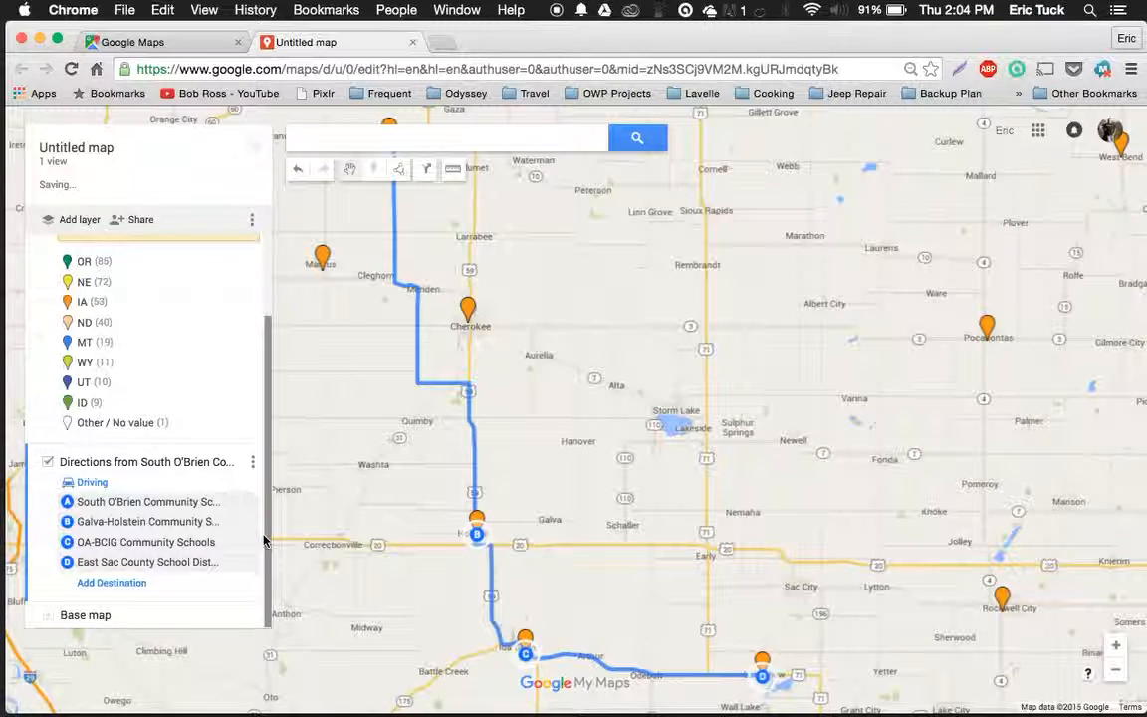
pyautogui.click(90, 484)
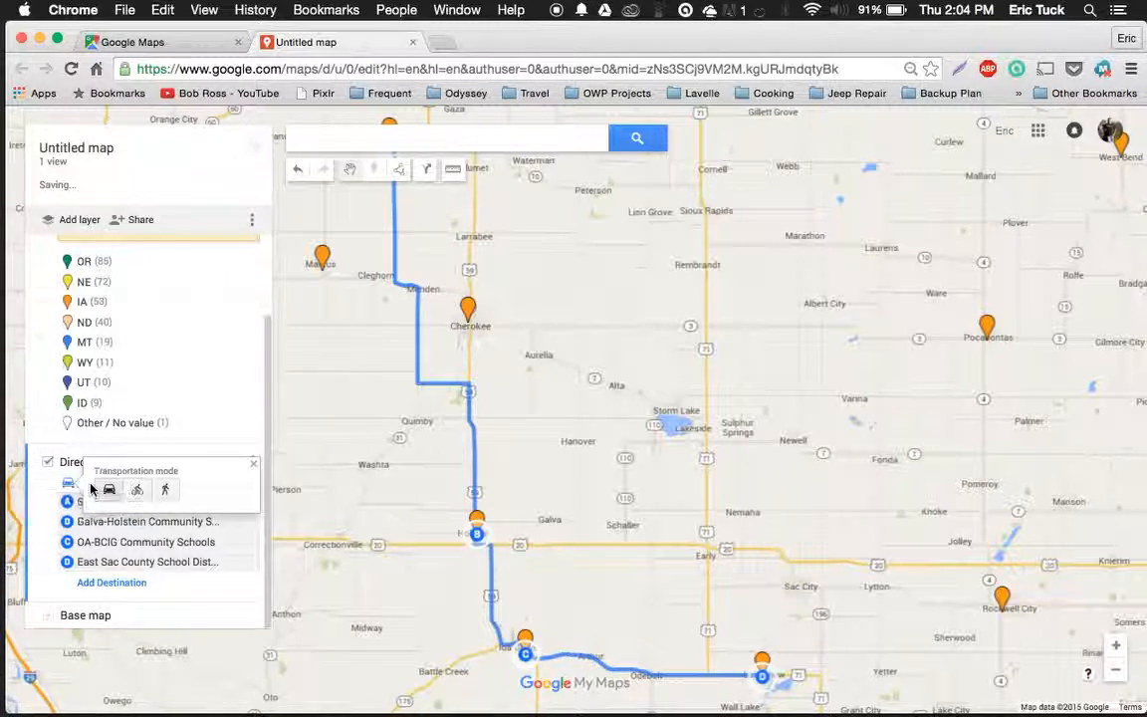
pyautogui.click(212, 589)
pyautogui.click(253, 462)
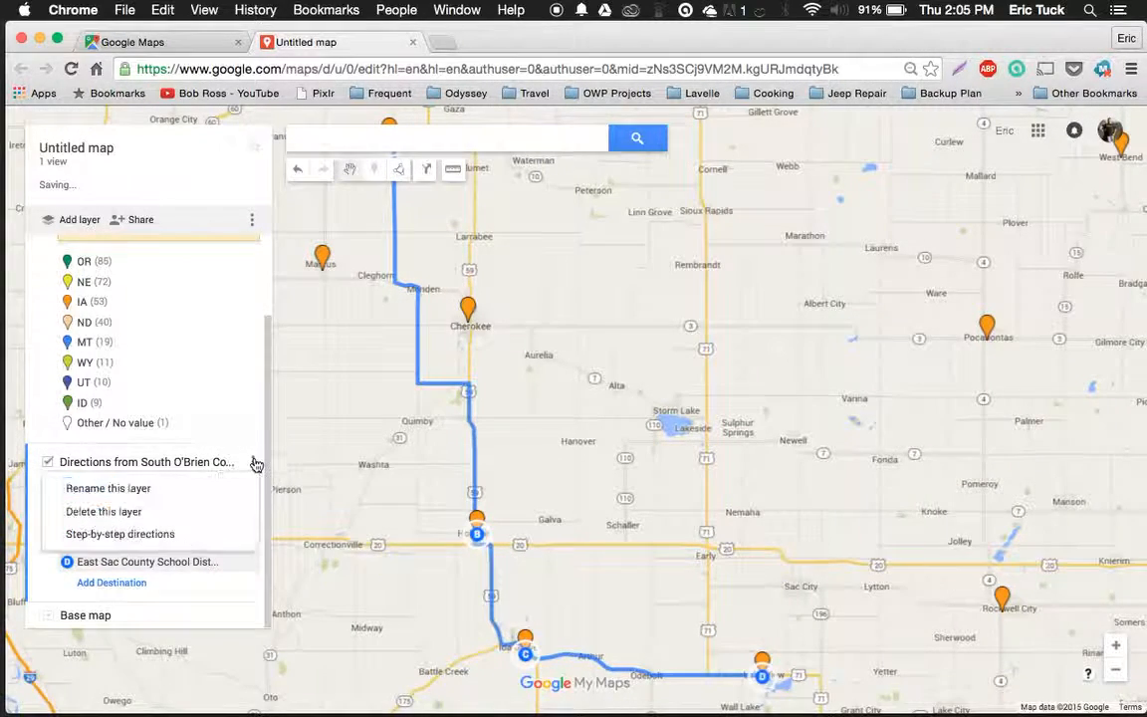
pyautogui.click(254, 463)
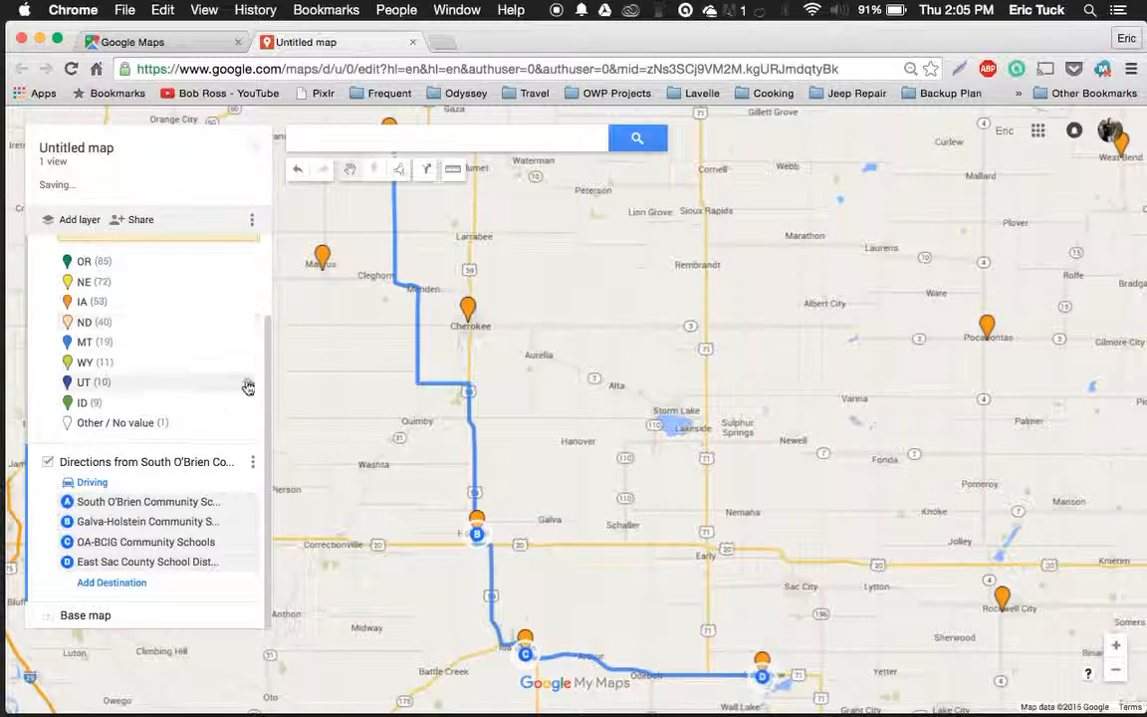
pyautogui.moveTo(270, 389); pyautogui.dragTo(270, 313)
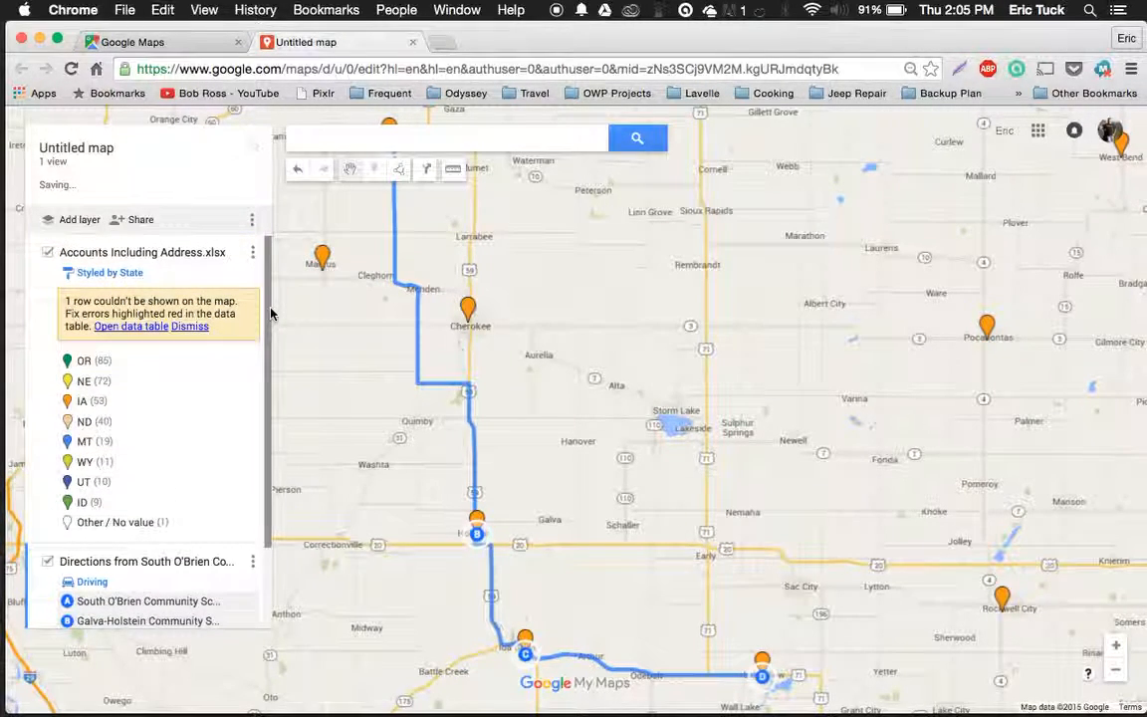
pyautogui.click(253, 255)
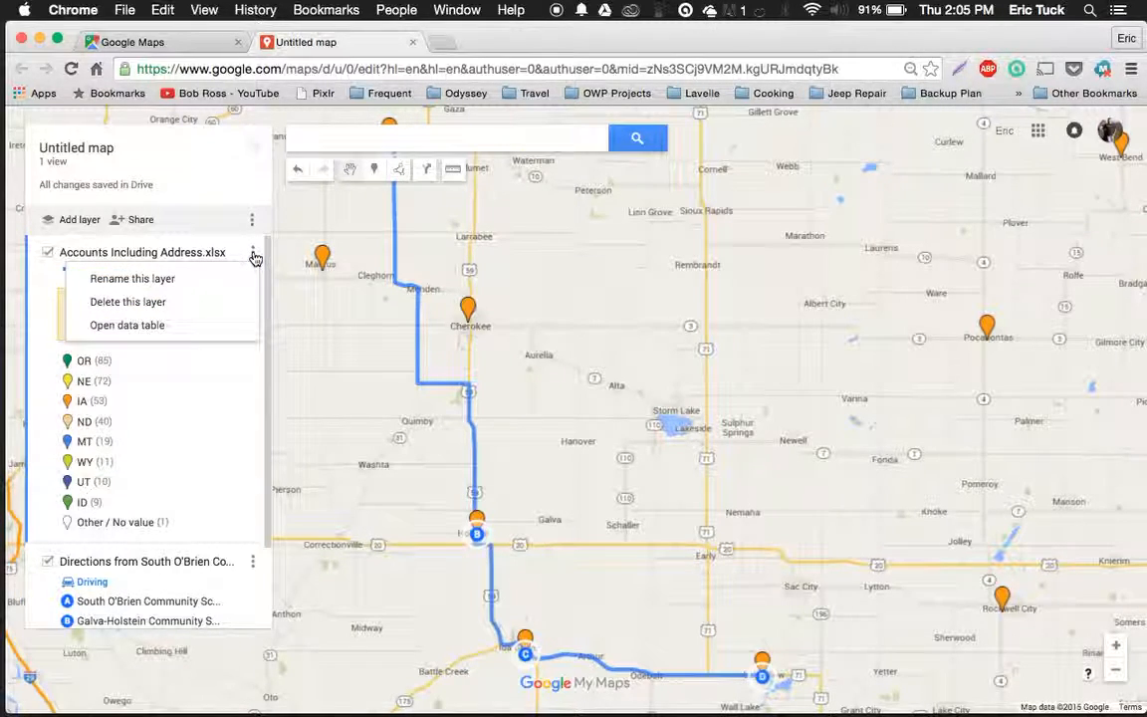
# - Rename the map as My Accounts2
pyautogui.click(179, 149)
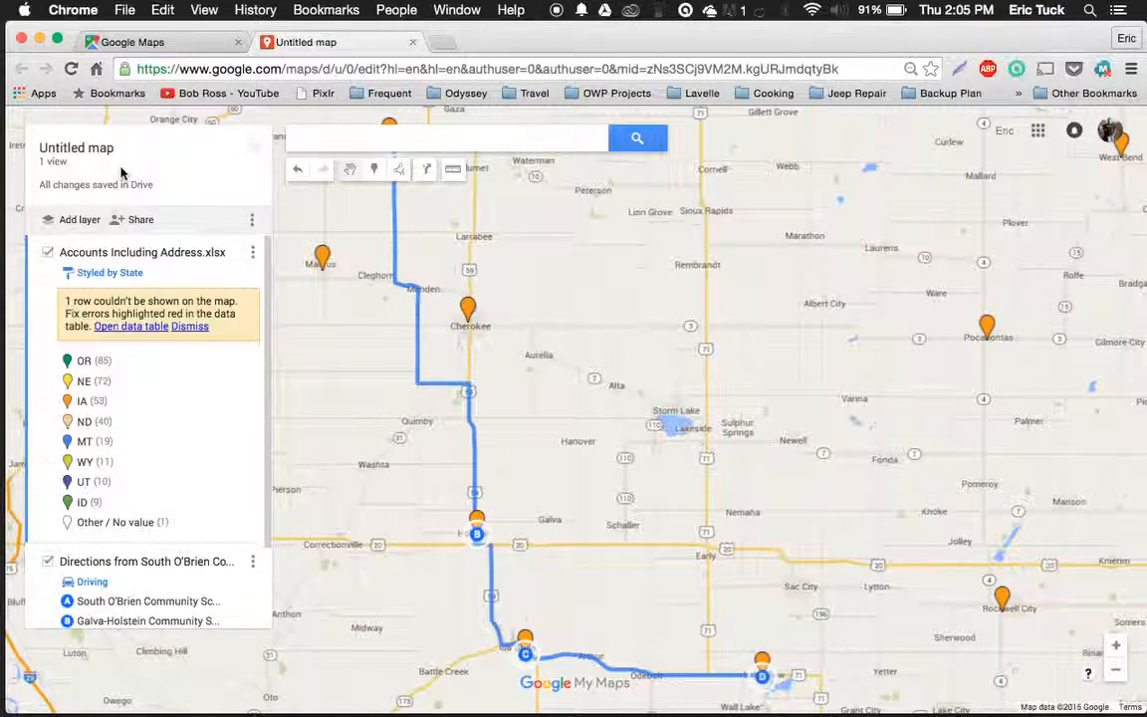
pyautogui.click(97, 147)
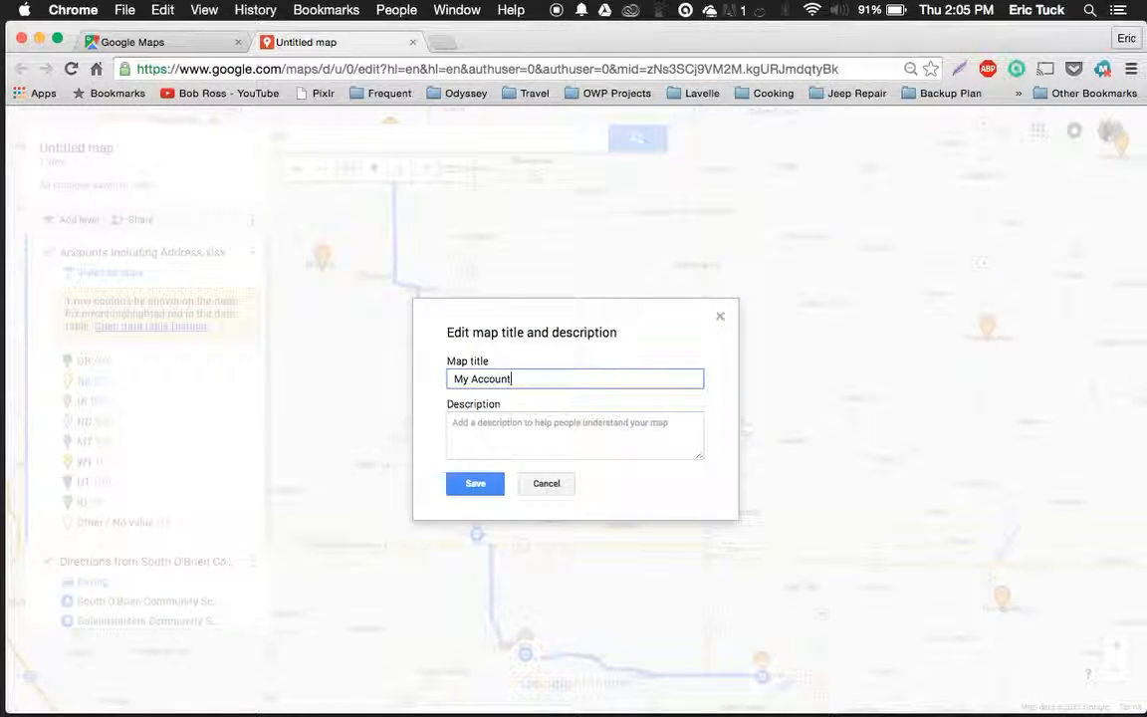
pyautogui.click(475, 482)
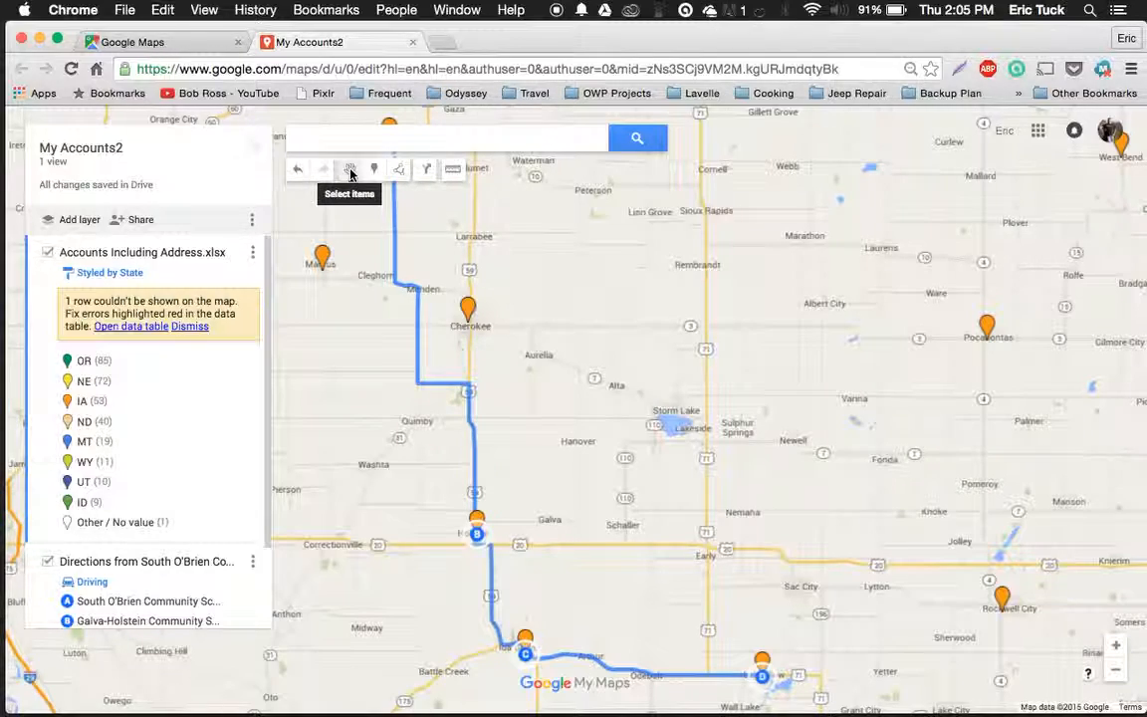
pyautogui.scroll(-1, 609, 261)
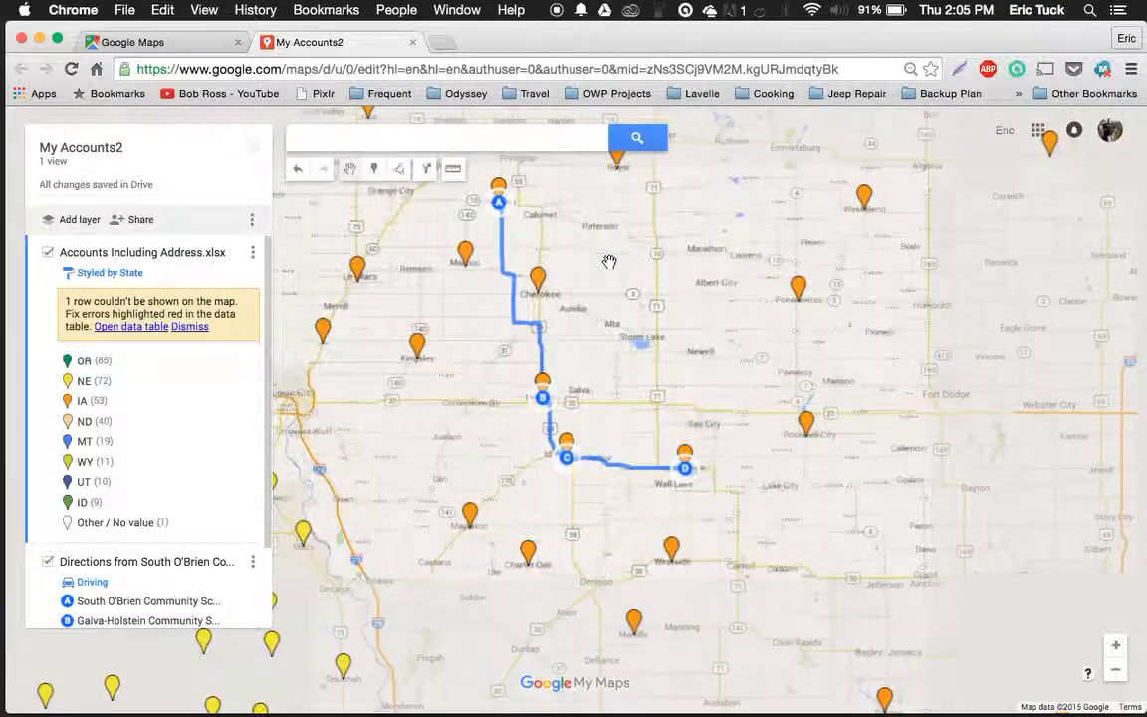
pyautogui.scroll(1, 609, 261)
pyautogui.scroll(-1, 609, 262)
pyautogui.scroll(-1, 609, 262)
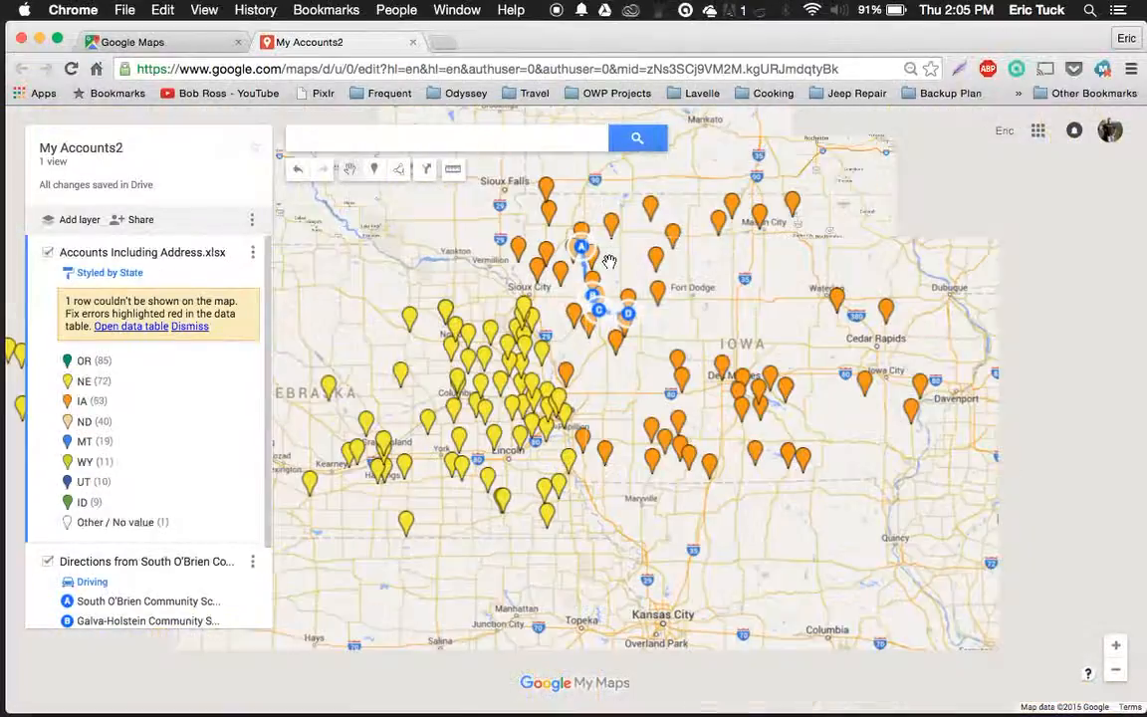
pyautogui.moveTo(369, 247); pyautogui.dragTo(613, 398)
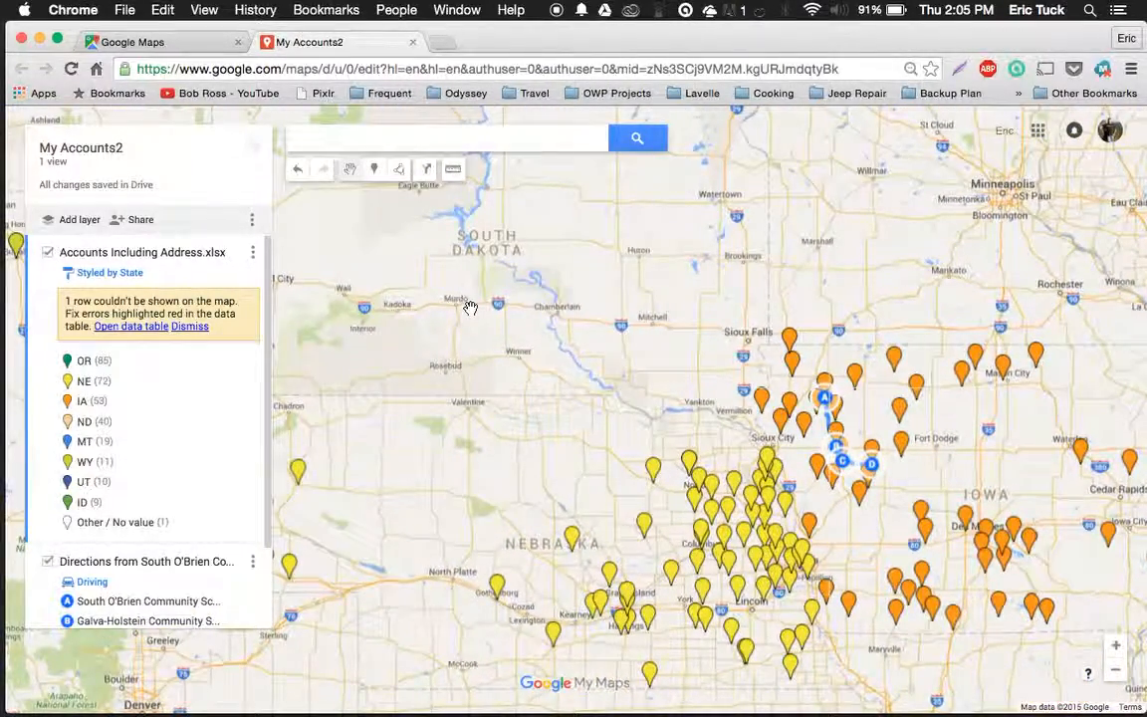